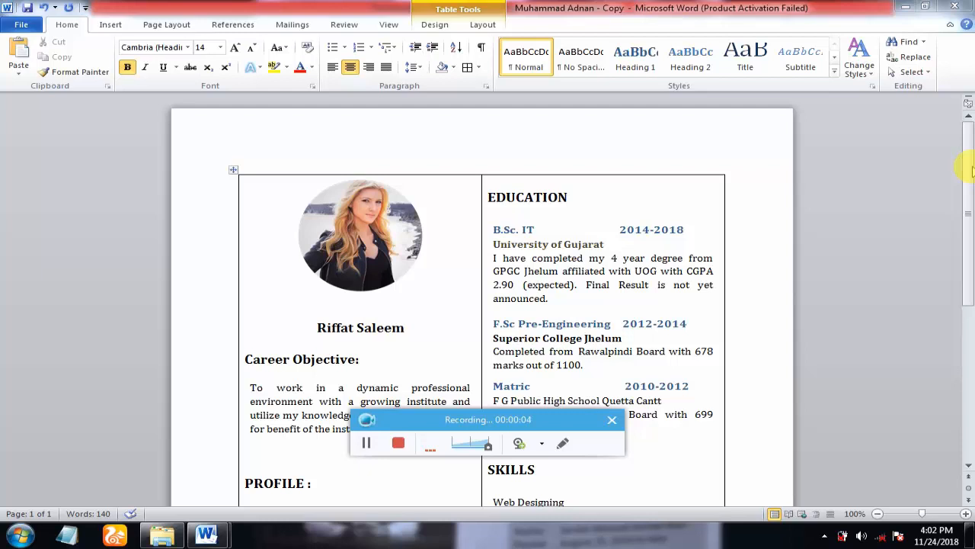
- Insert a two-column, five-row table into the blank Document1
mouse_move(972, 169)
mouse_down()
mouse_move(967, 262)
mouse_move(961, 161)
mouse_up()
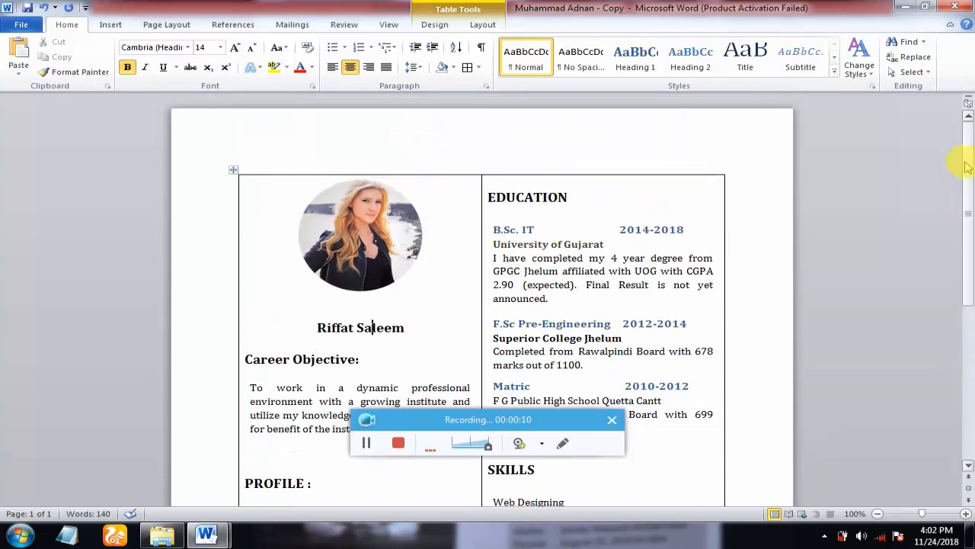
mouse_move(206, 536)
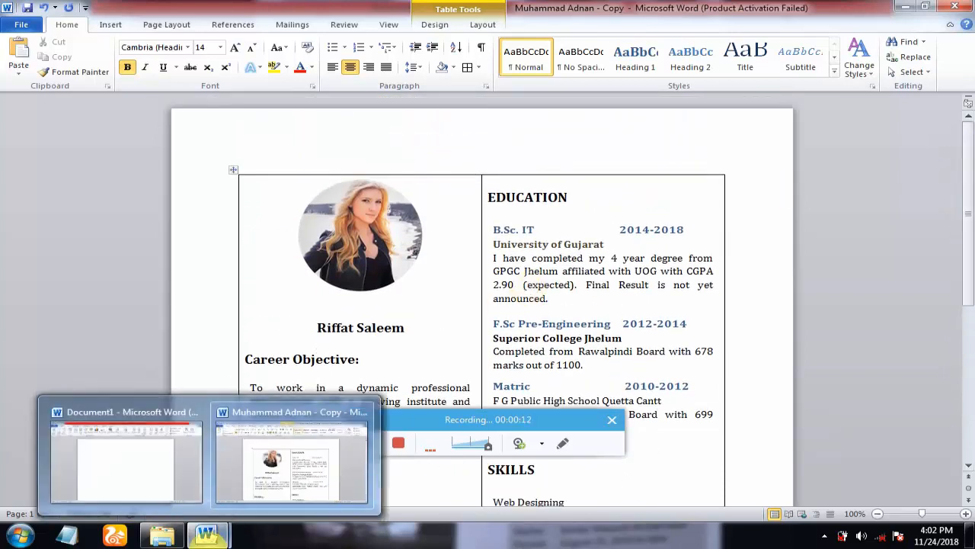
click(157, 452)
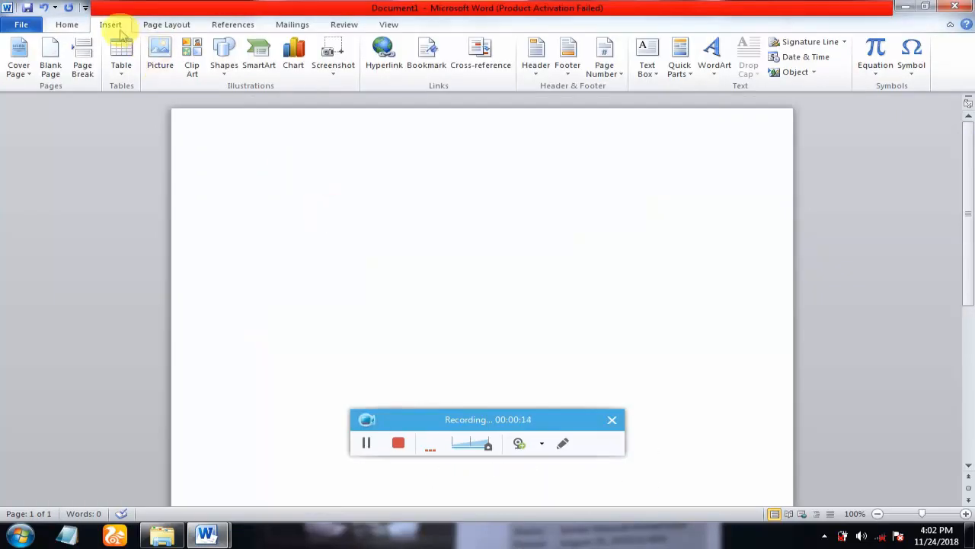
click(121, 67)
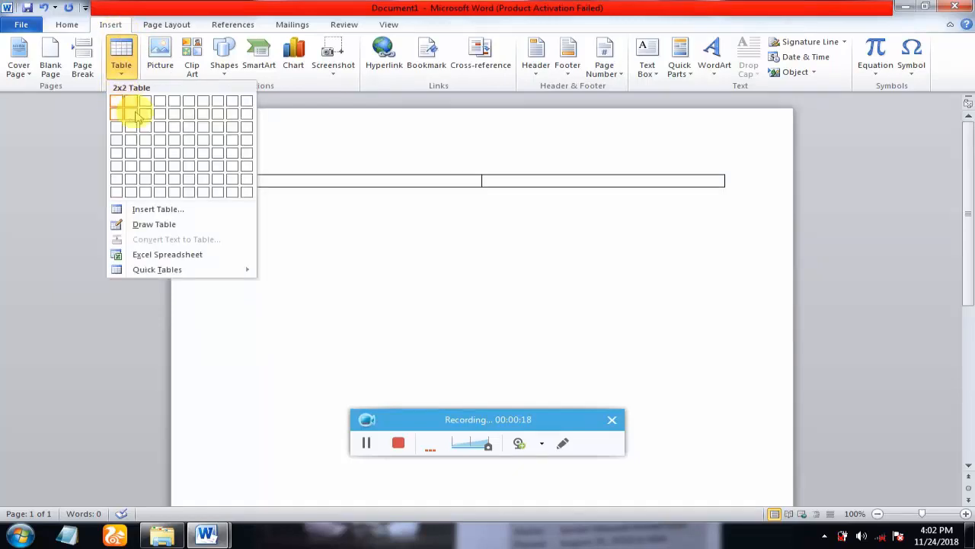
click(135, 163)
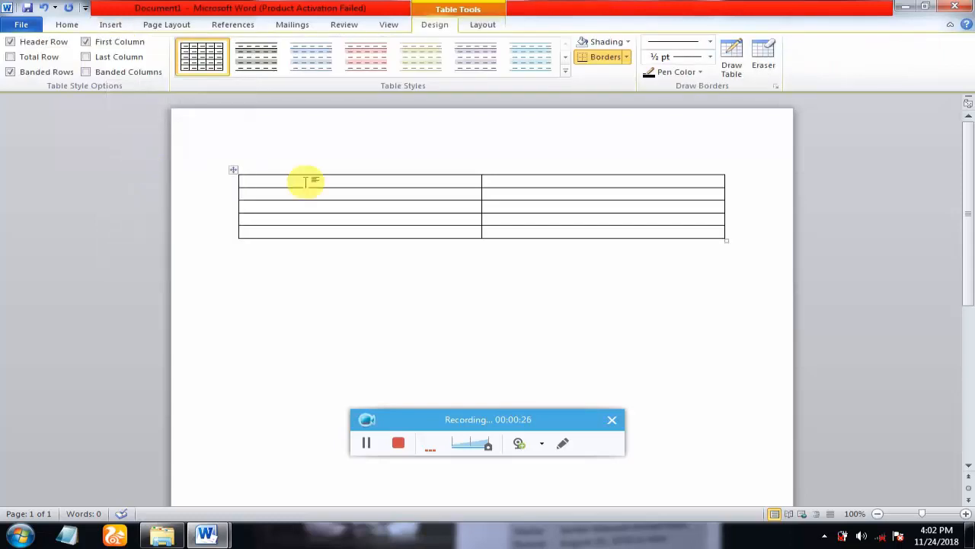
right_click(301, 186)
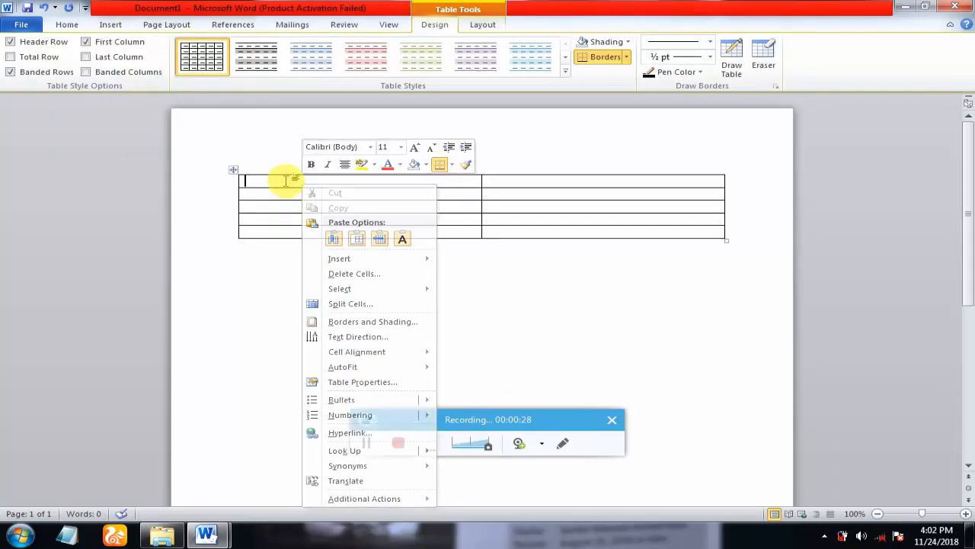
click(109, 24)
- Insert the shannonprofile_circle photo into the table's top-left cell
click(159, 58)
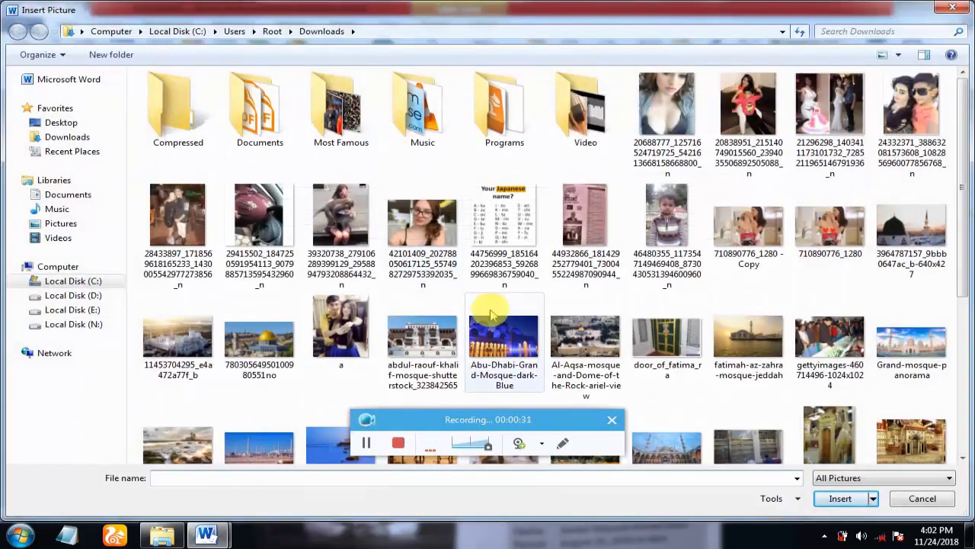
click(966, 436)
double_click(830, 278)
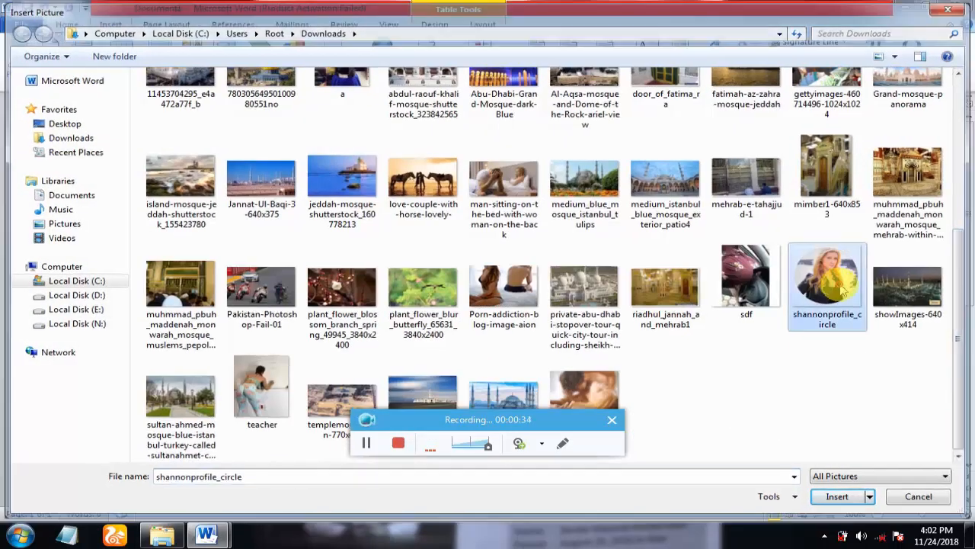
- Resize the photo to about 1.67 by 2.02 inches
drag(966, 213, 965, 279)
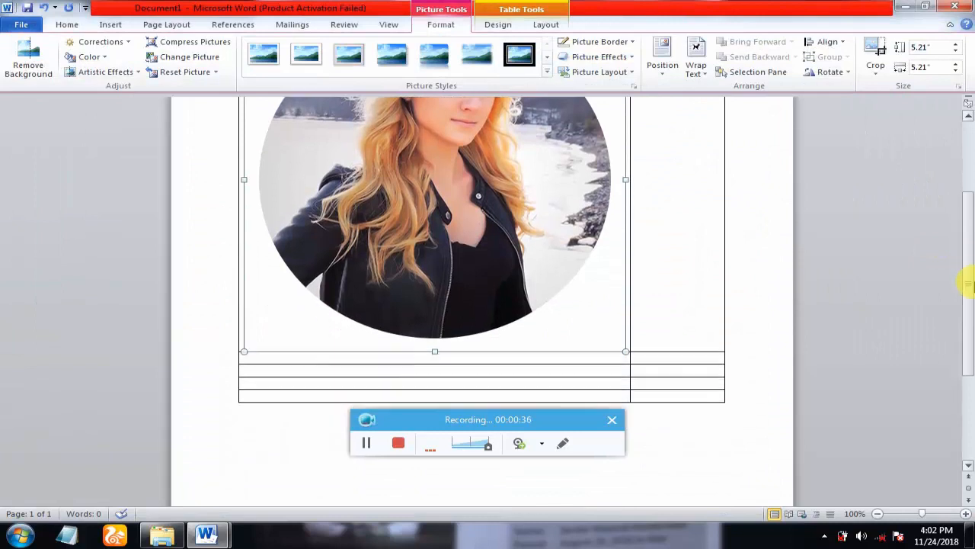
drag(434, 355, 405, 130)
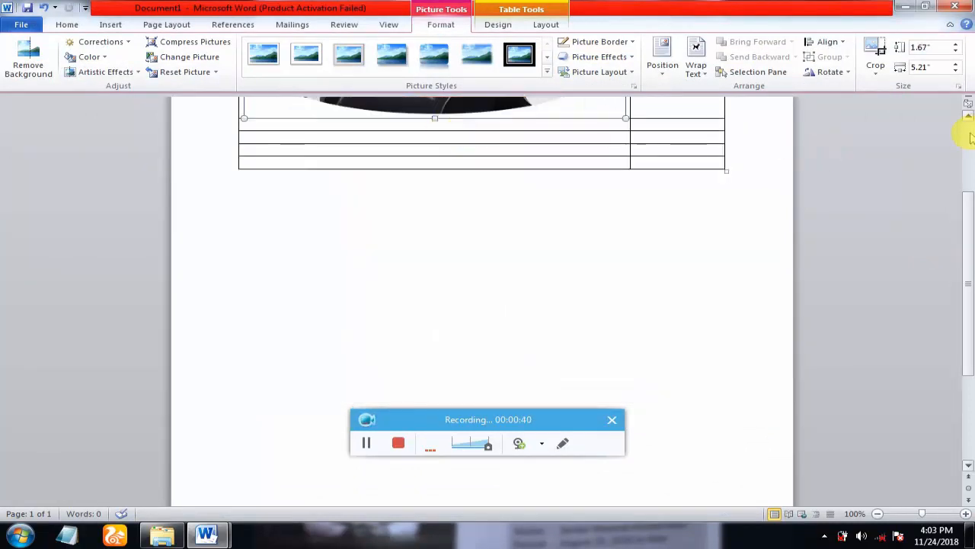
scroll(964, 135, up, 3)
drag(626, 227, 393, 208)
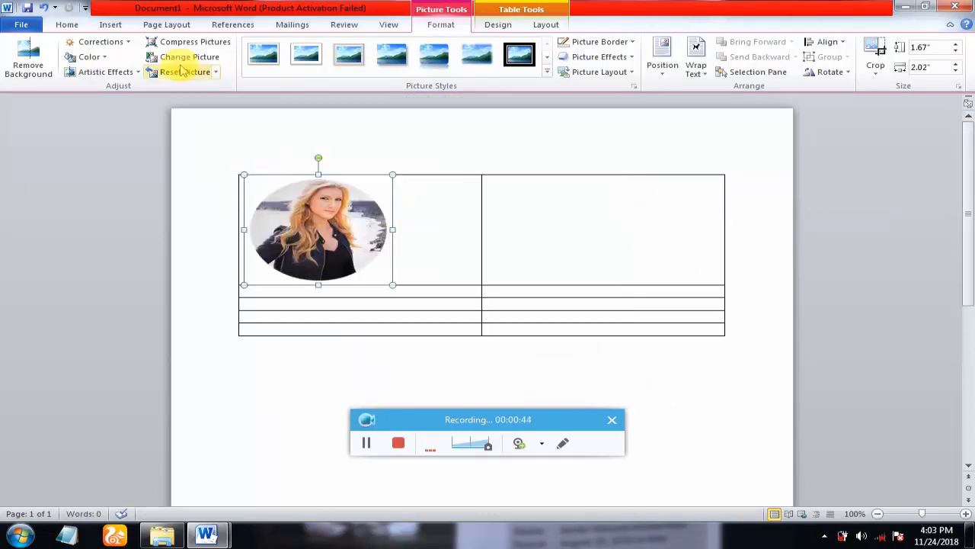
- Centre the photo within its cell
click(66, 25)
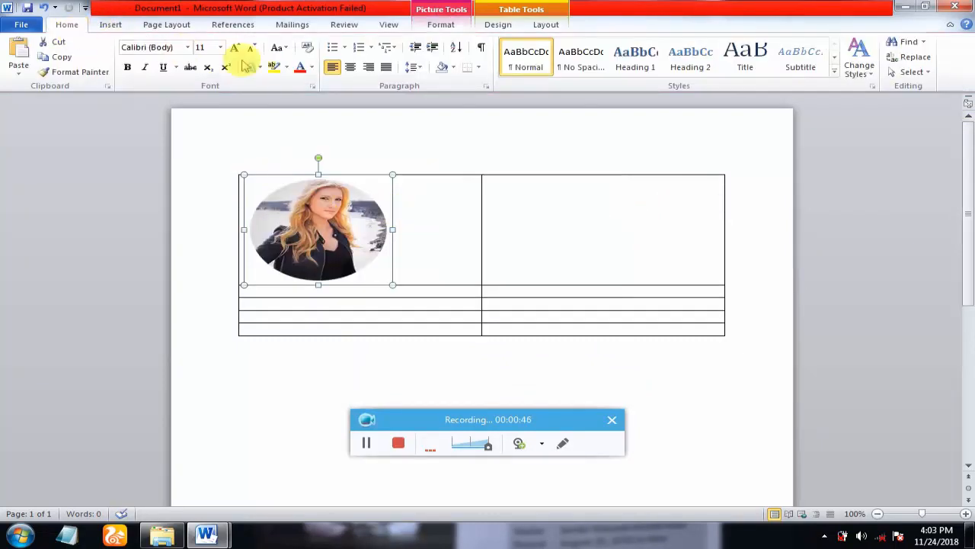
click(349, 67)
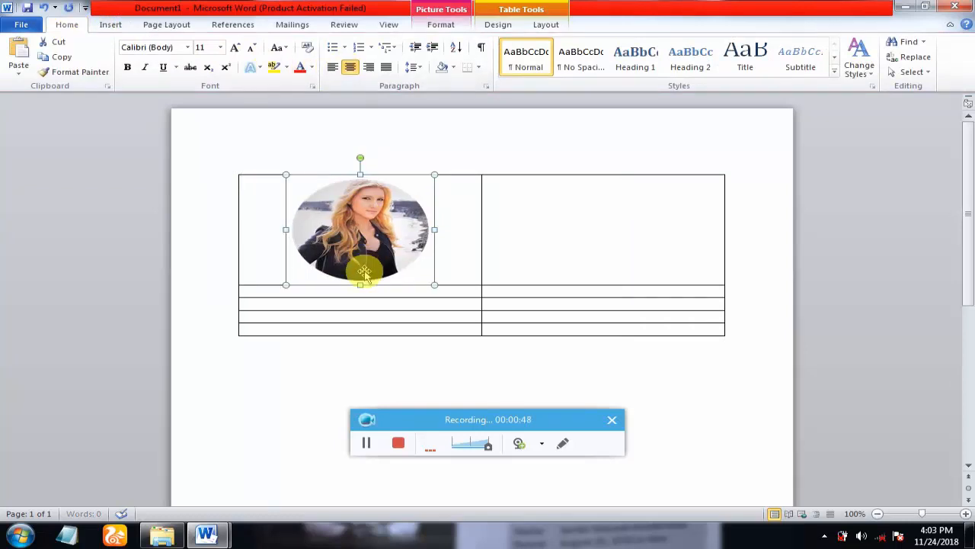
click(374, 294)
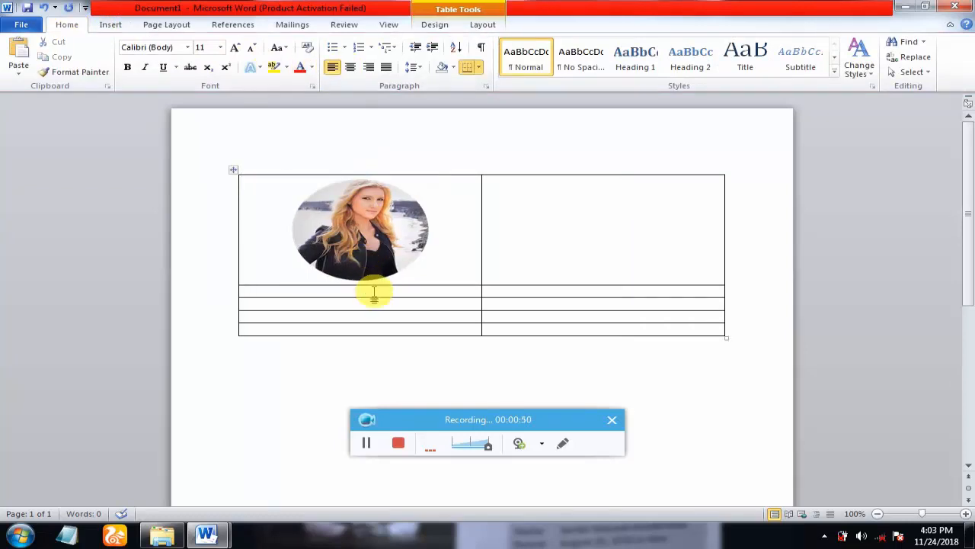
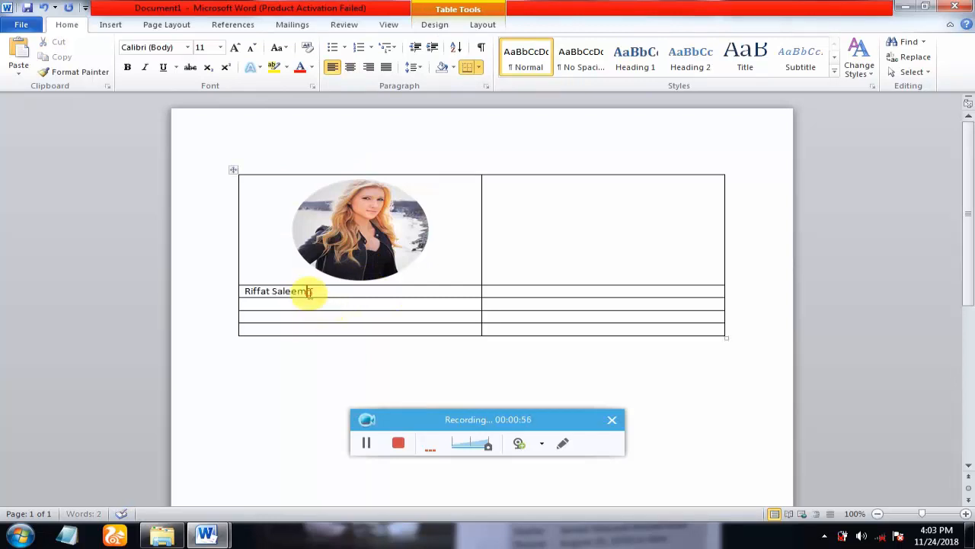
- Type the person's name in the row below the photo and centre it
drag(309, 292, 244, 290)
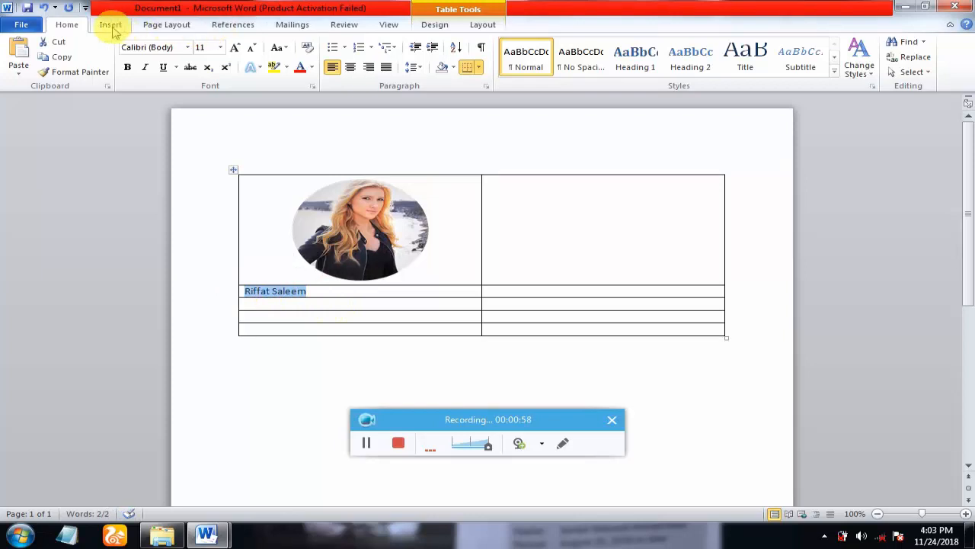
click(111, 26)
click(76, 25)
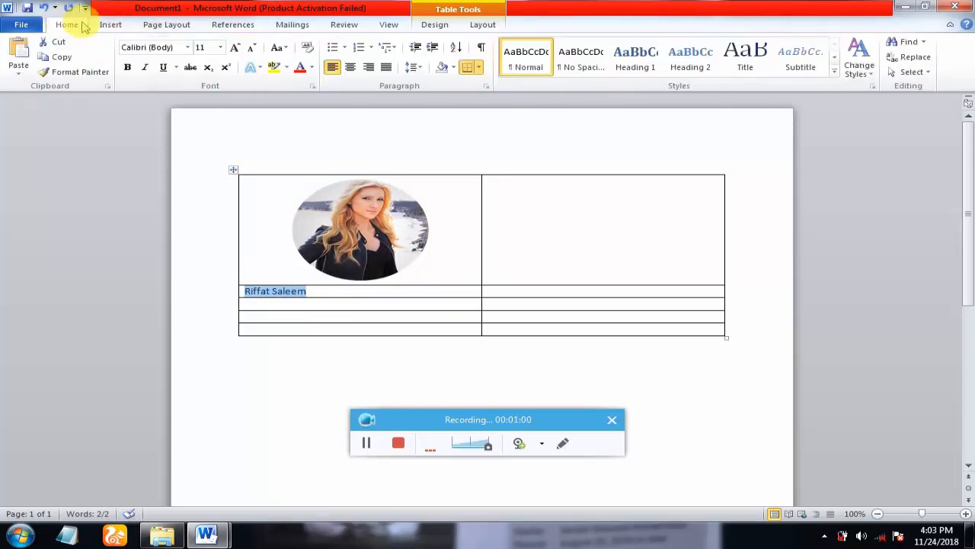
click(349, 67)
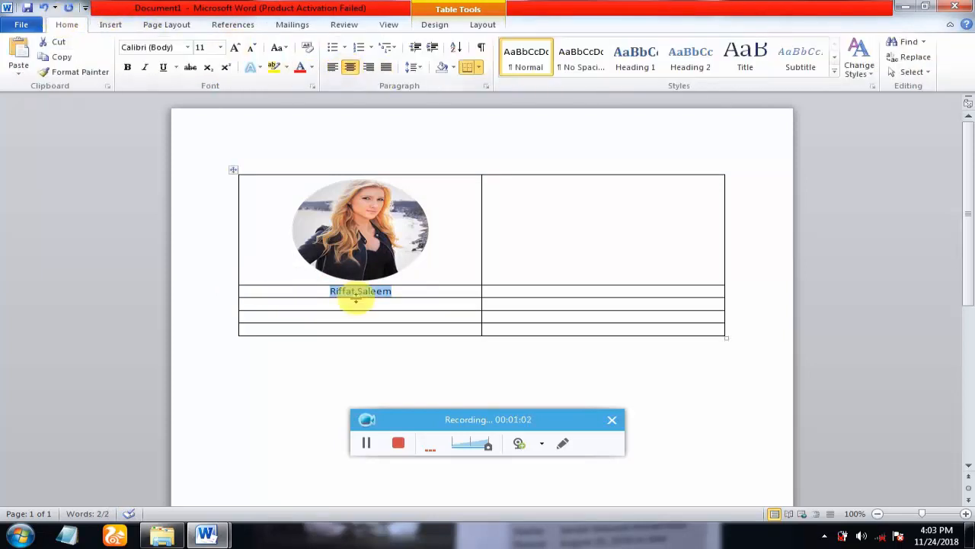
click(323, 304)
- Add a 'Carrier Objective' heading in the next row, fixing 'Carrer' and 'Ubjective' via spell-check
text(c)
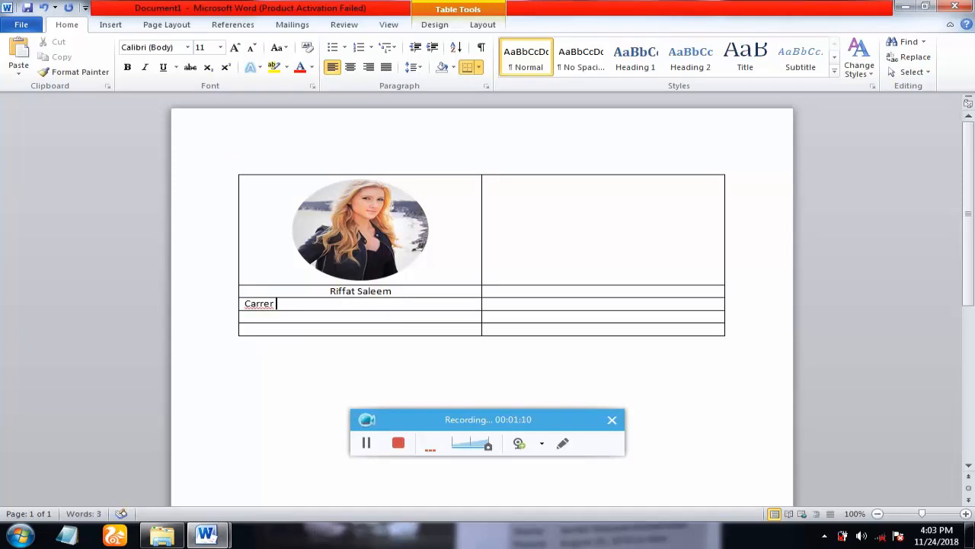
text(arrer Ubjective)
right_click(257, 305)
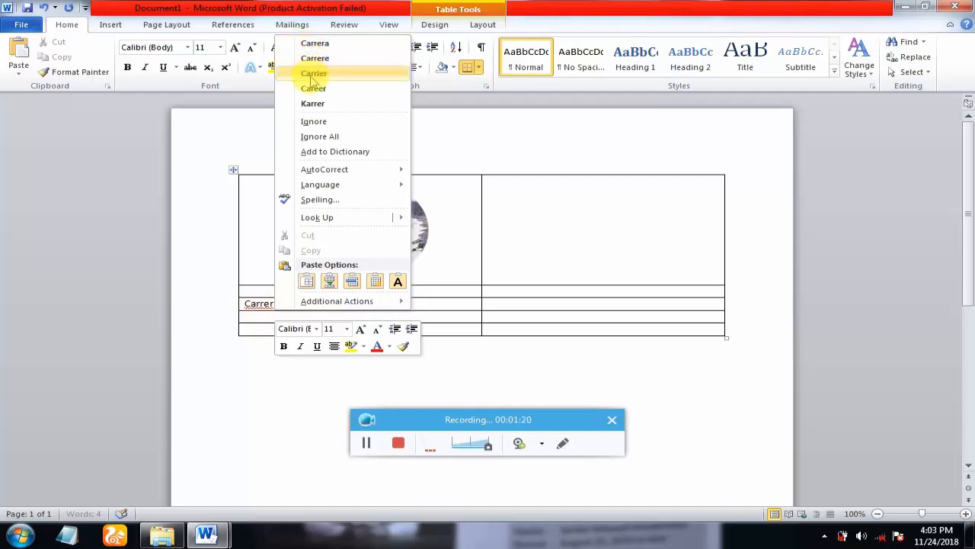
click(313, 74)
right_click(301, 303)
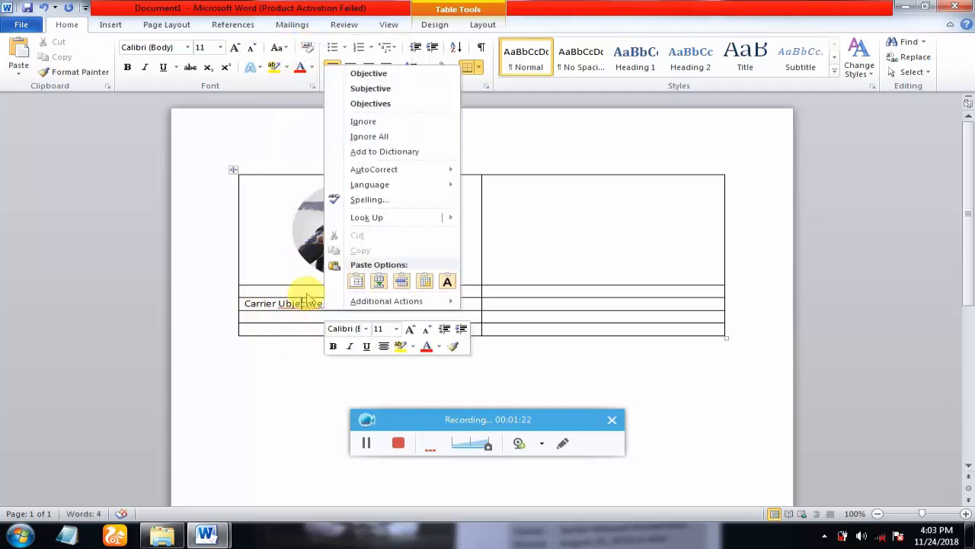
click(381, 74)
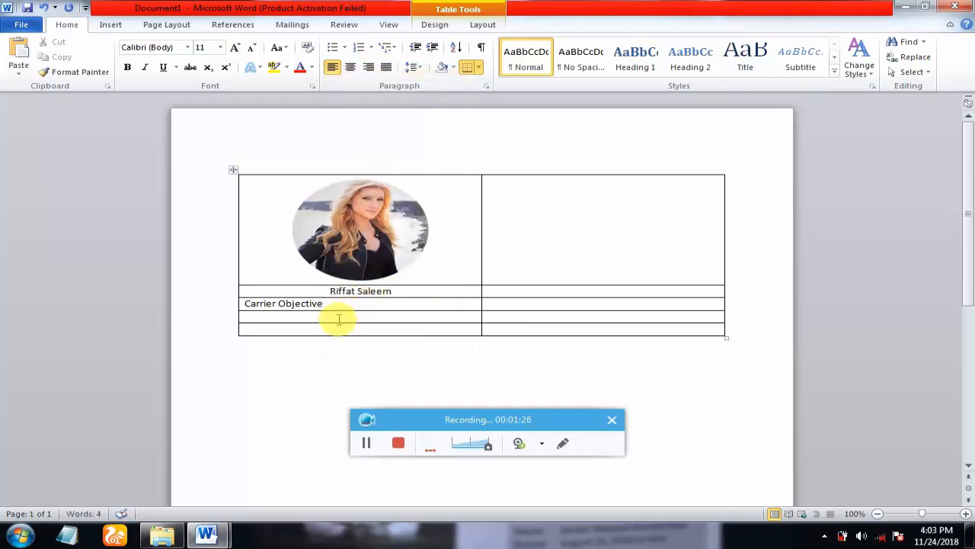
- Copy the career objective paragraph from the finished resume and paste it under the heading
mouse_move(207, 535)
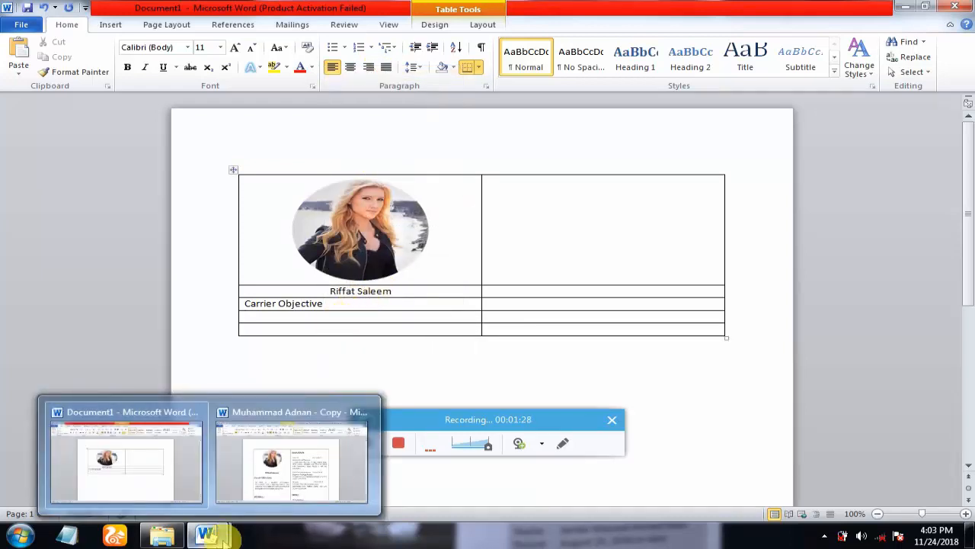
click(268, 470)
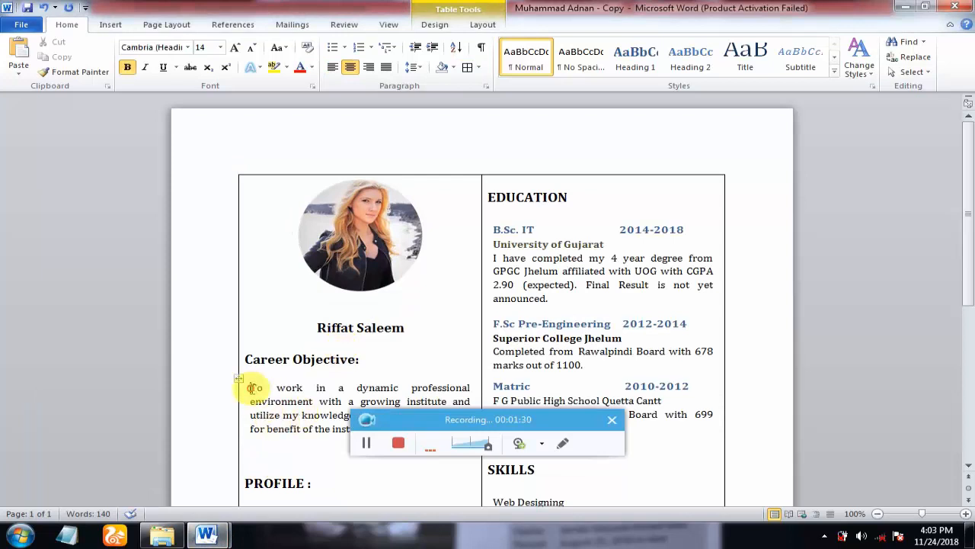
drag(251, 387, 371, 431)
right_click(315, 405)
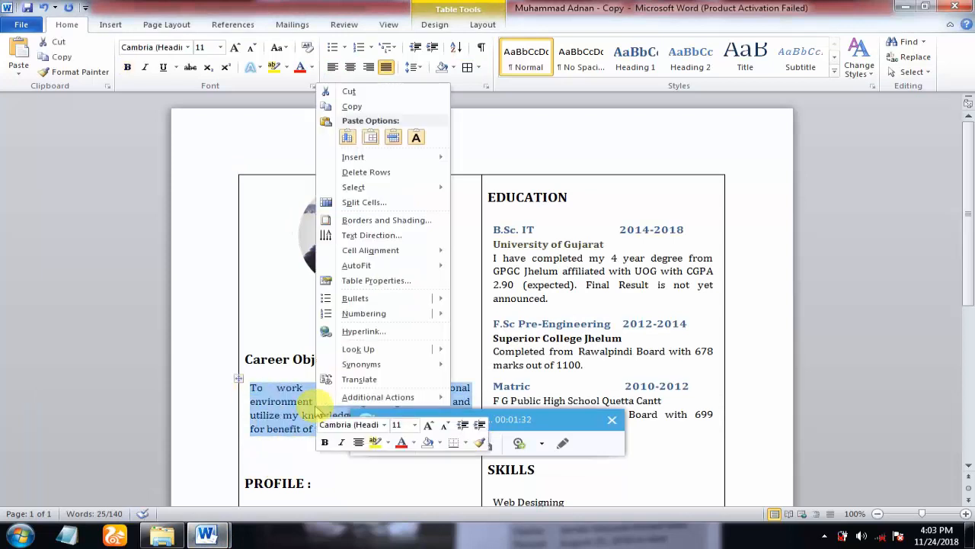
click(351, 106)
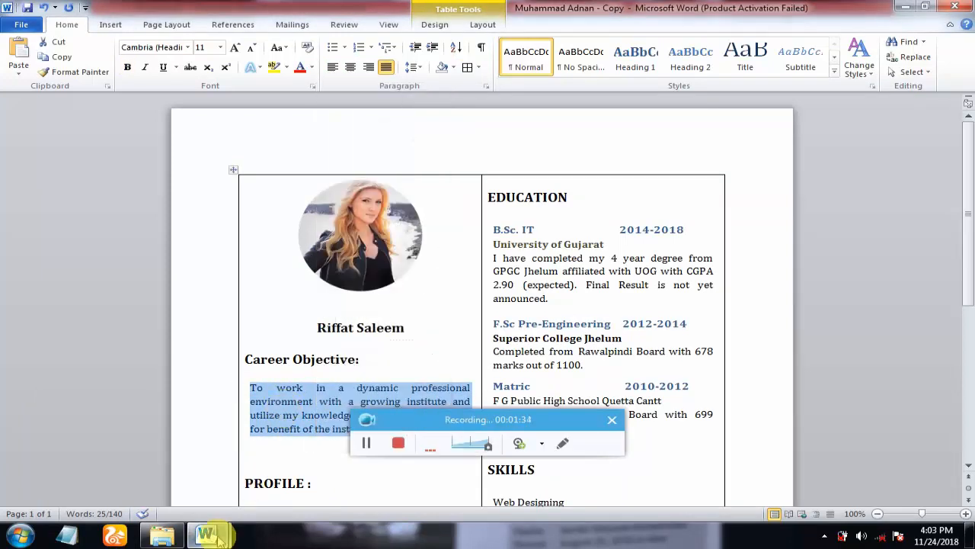
mouse_move(207, 536)
click(163, 461)
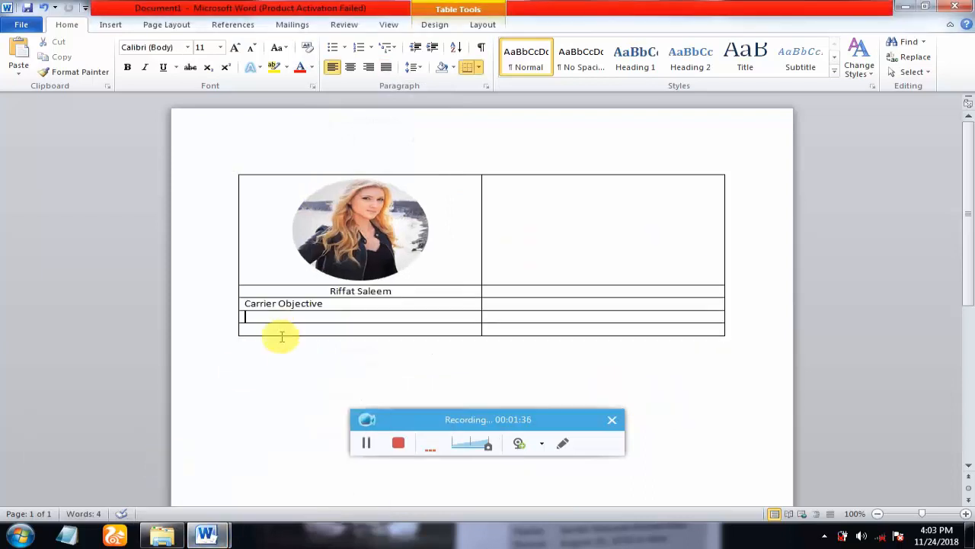
key(ctrl+v)
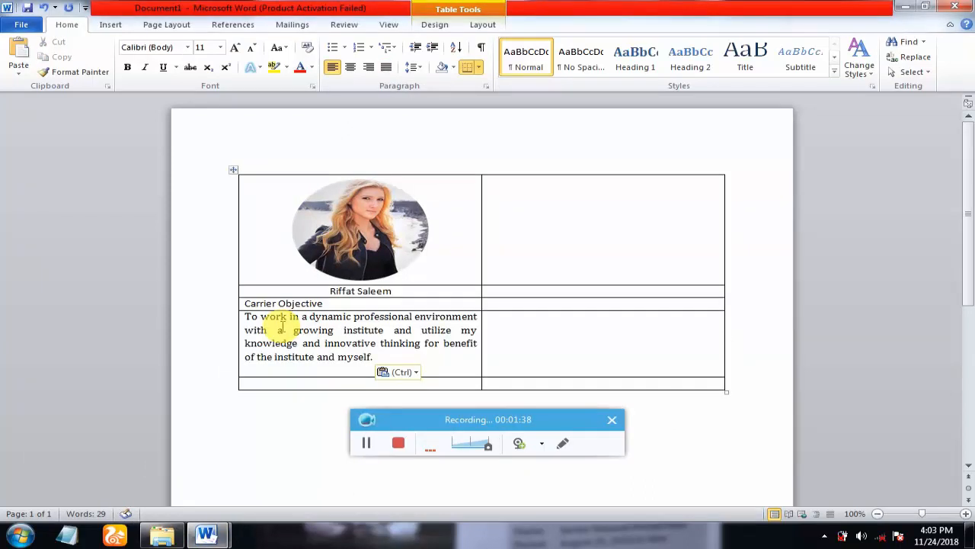
- Make the Carrier Objective heading bold at size 16
drag(322, 303, 224, 295)
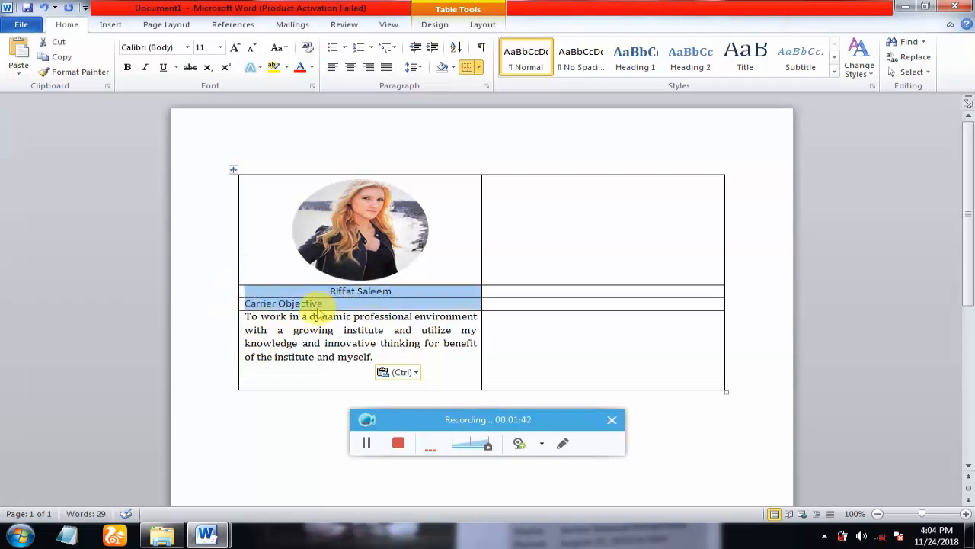
click(326, 303)
drag(327, 304, 219, 306)
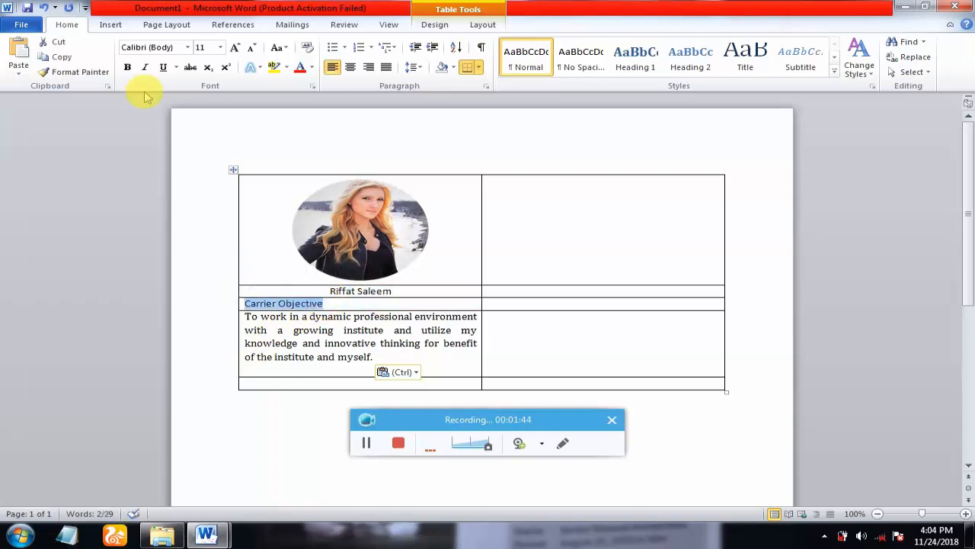
click(126, 67)
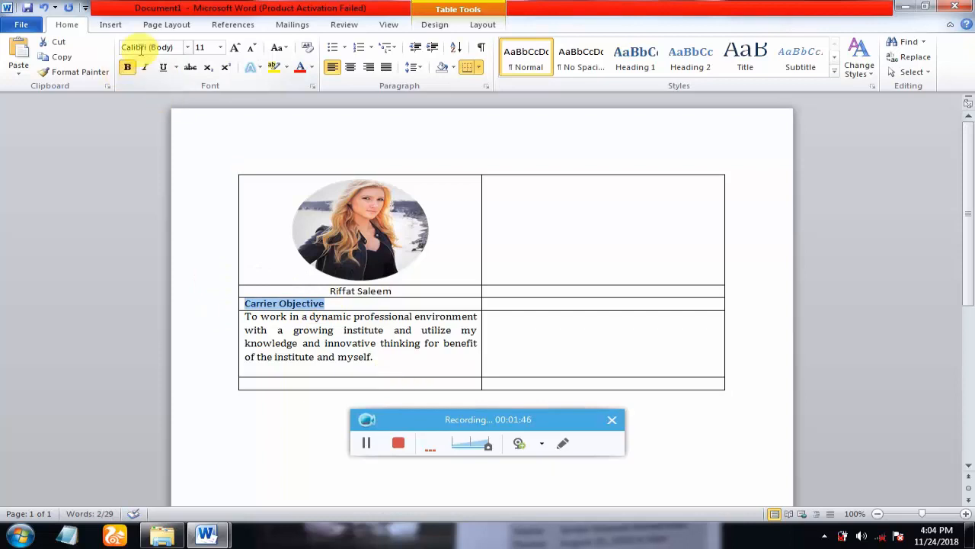
click(235, 47)
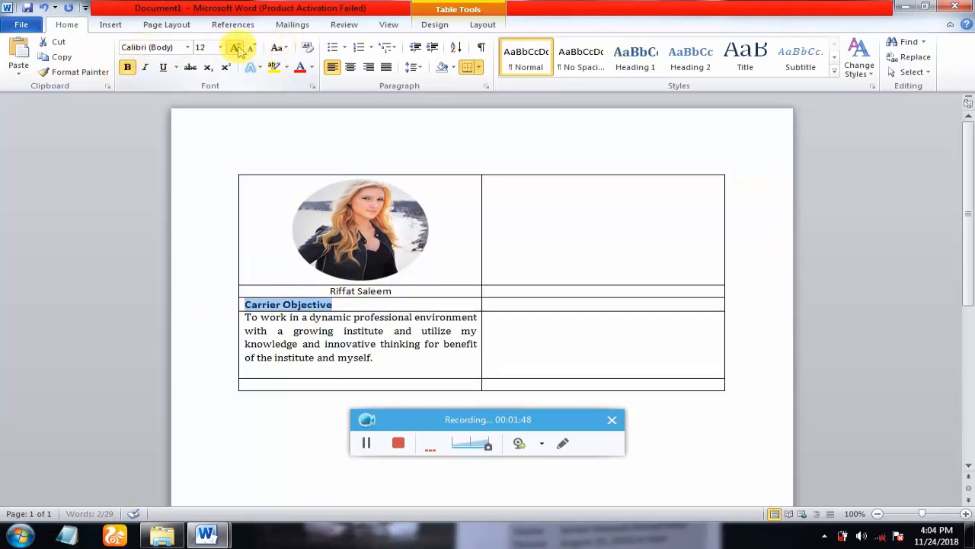
click(235, 47)
click(235, 48)
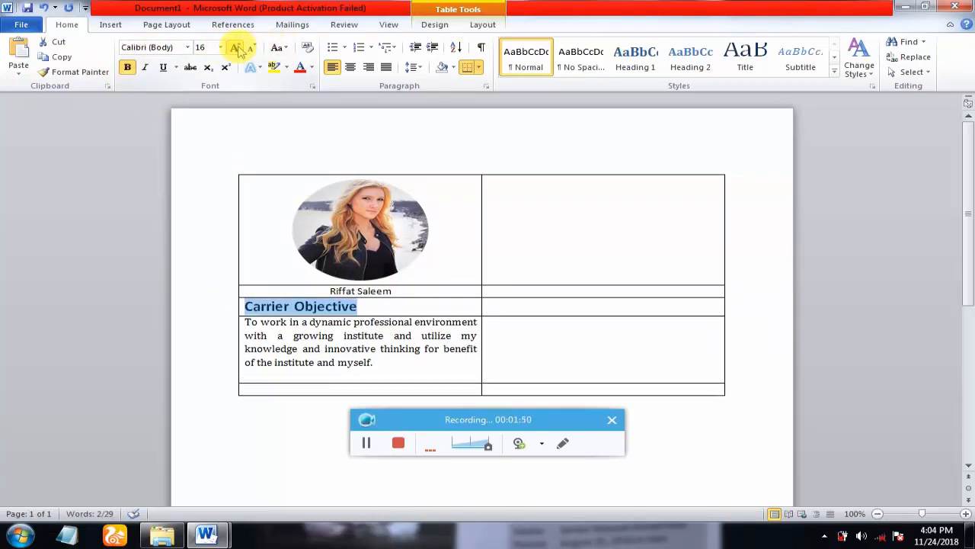
- Make the name under the photo bold at size 14
click(392, 291)
drag(399, 290, 335, 292)
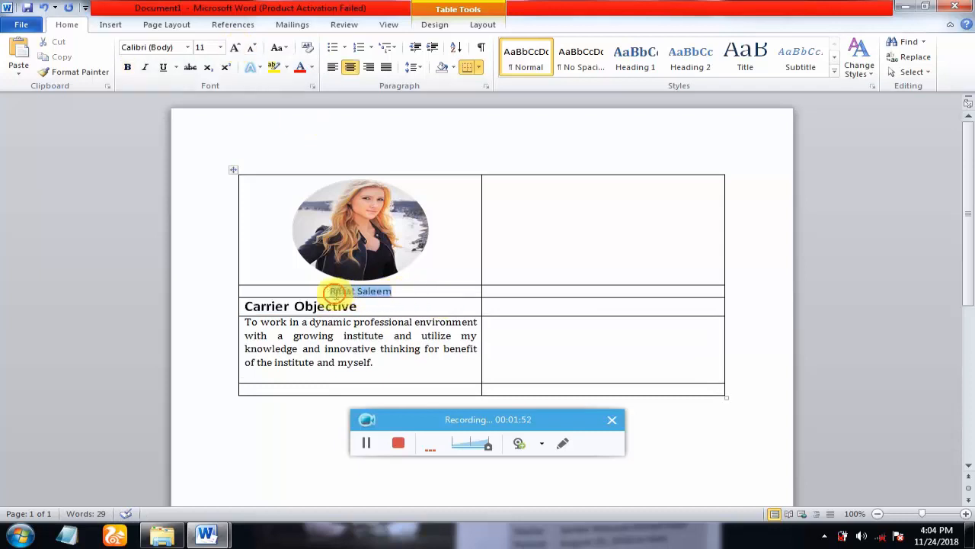
click(128, 67)
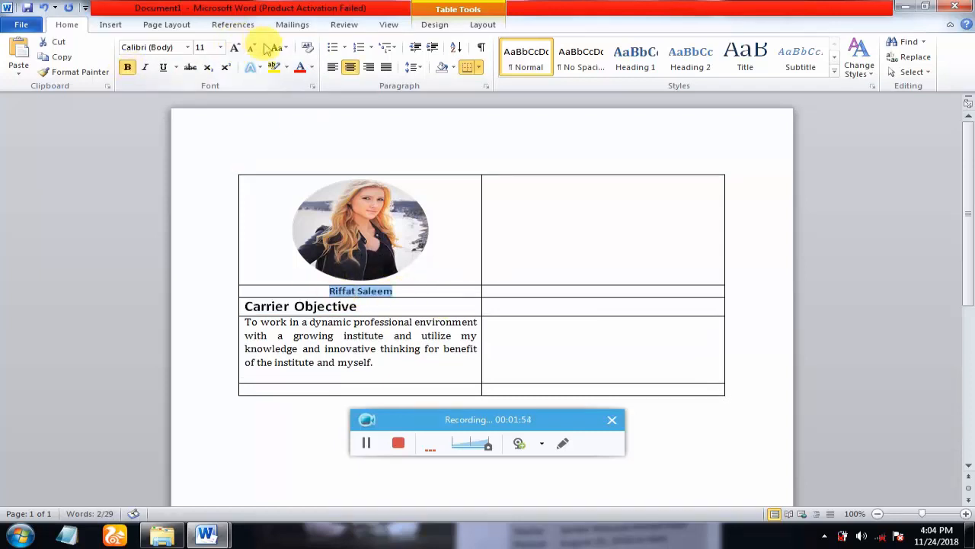
click(235, 47)
click(235, 47)
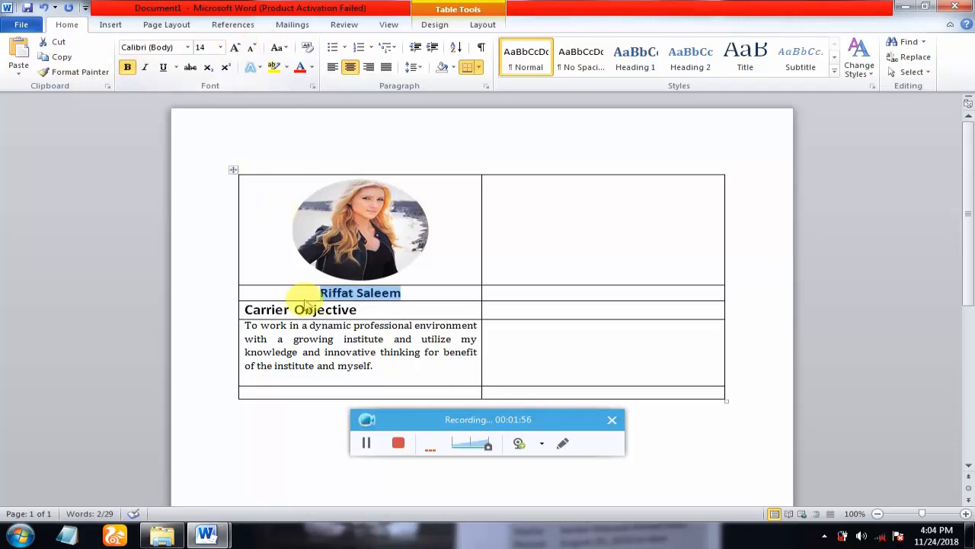
click(302, 391)
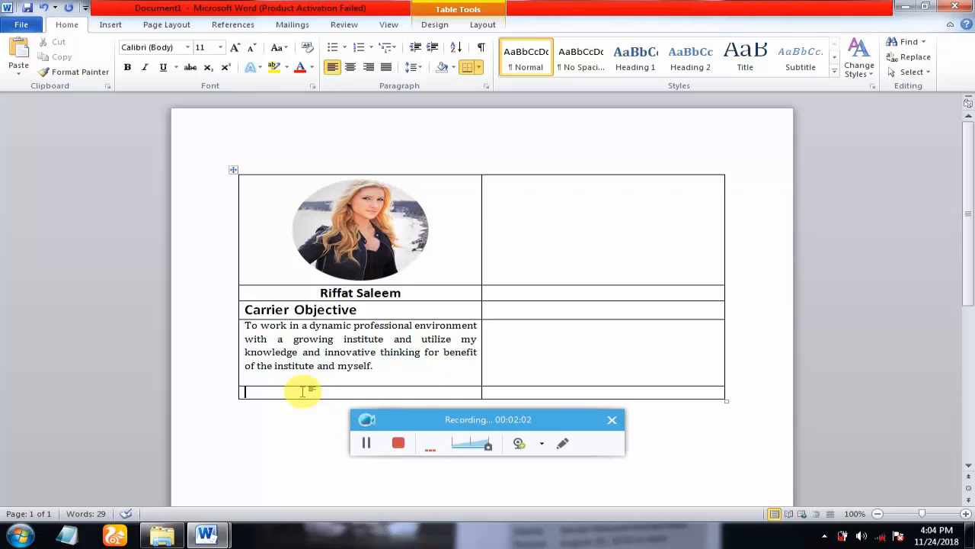
- Type 'Profile' in the bottom-left cell, make it bold 16 pt, and add a blank line below
text(Profile)
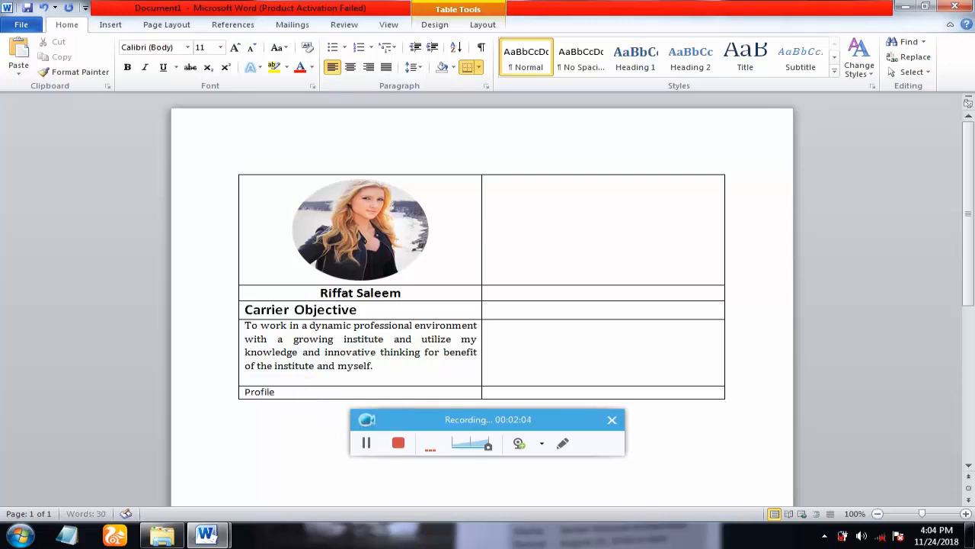
mouse_move(206, 535)
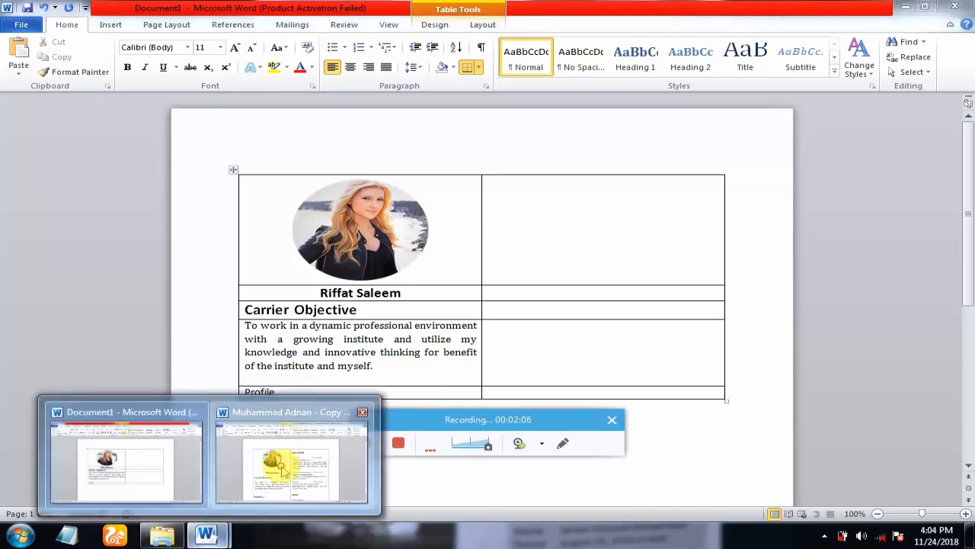
click(283, 468)
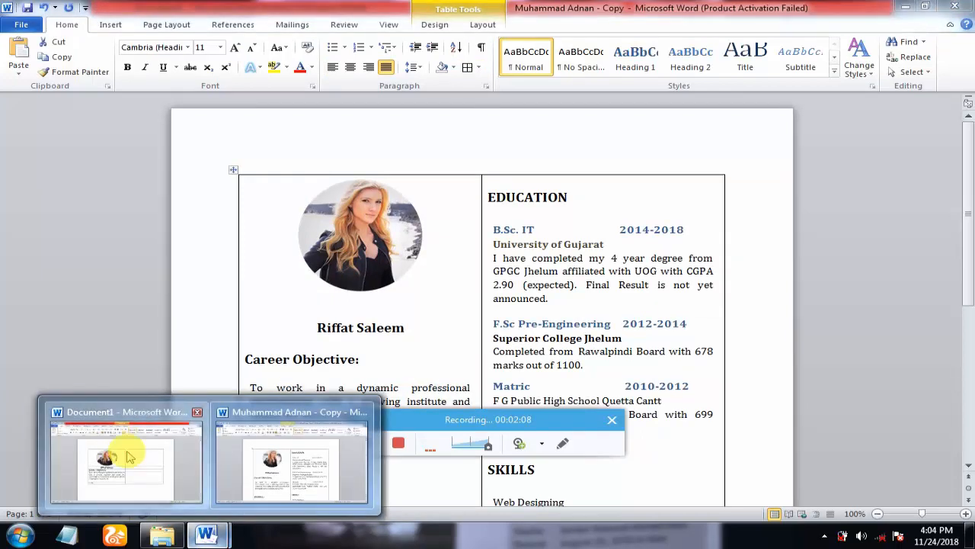
click(129, 456)
drag(277, 392, 216, 395)
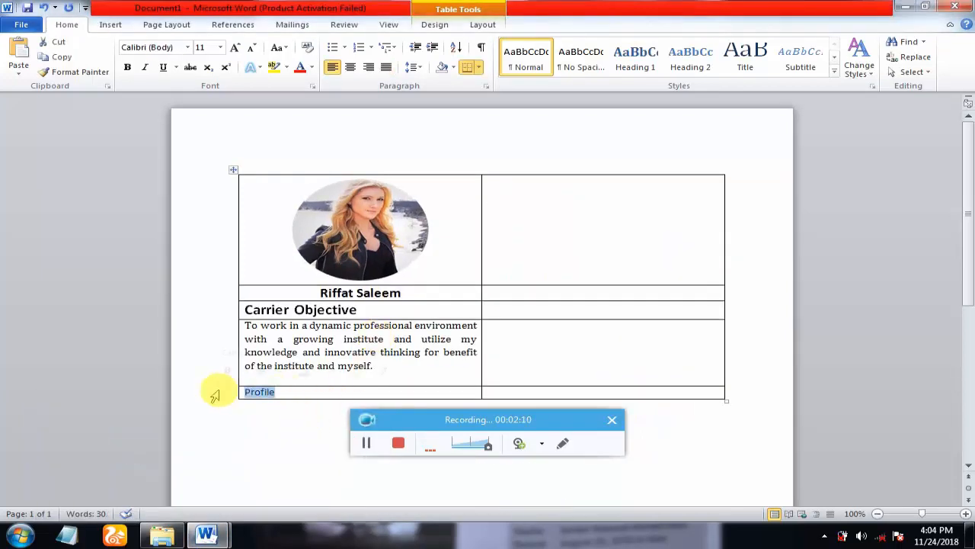
click(127, 67)
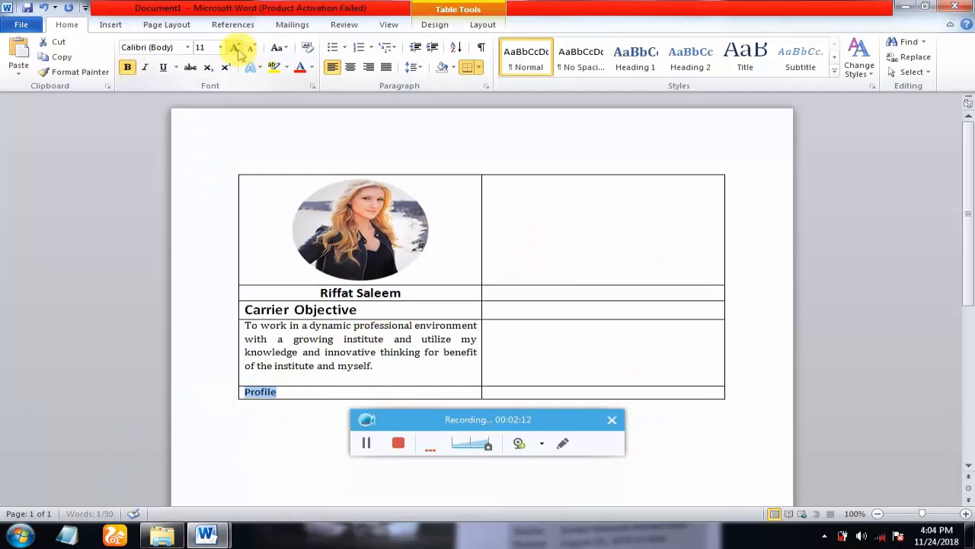
click(235, 48)
click(235, 48)
click(235, 48)
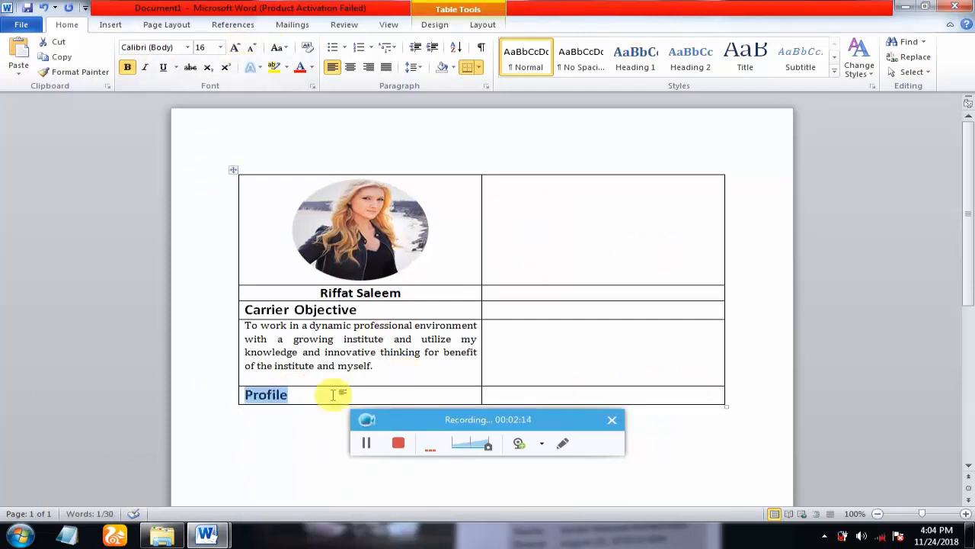
click(332, 393)
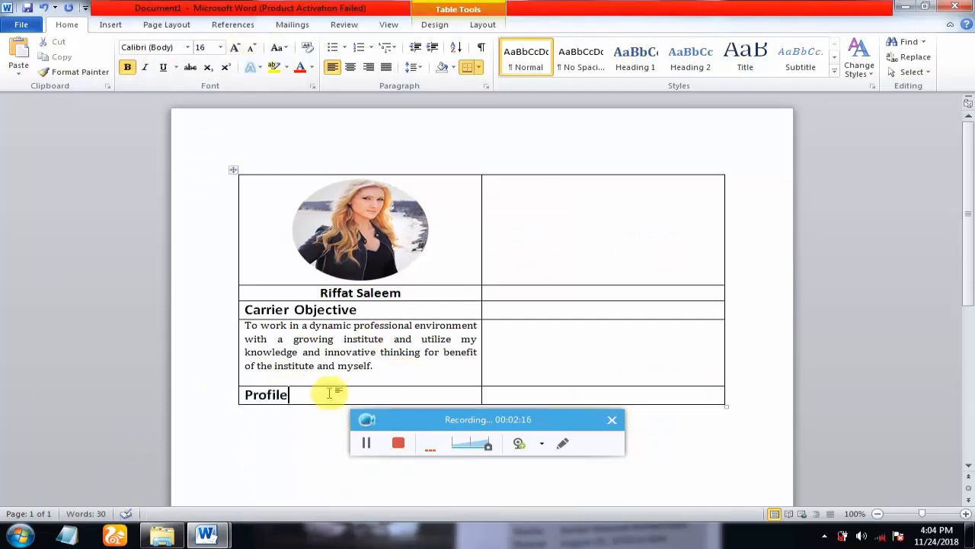
key(Return)
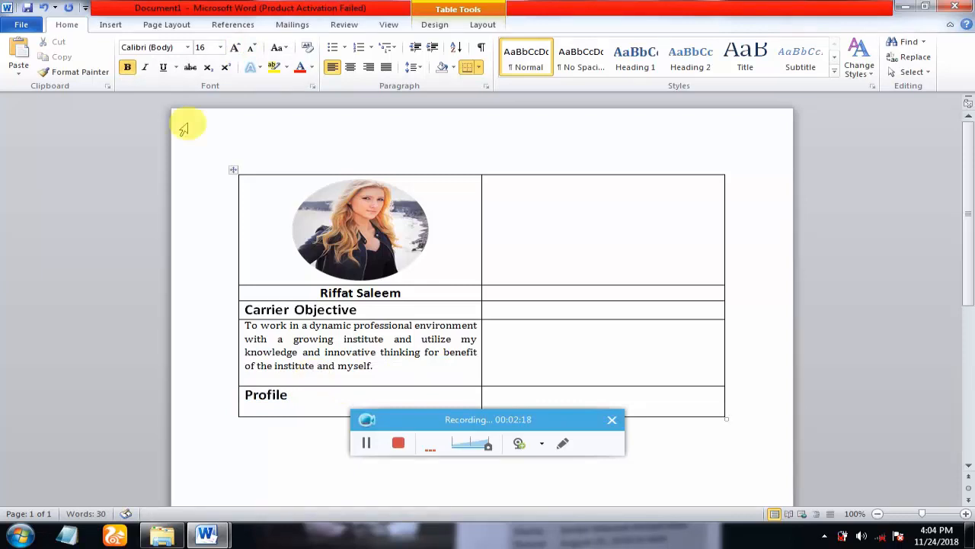
- Nest a 2-column, 5-row table on the empty line under the Profile heading
click(110, 25)
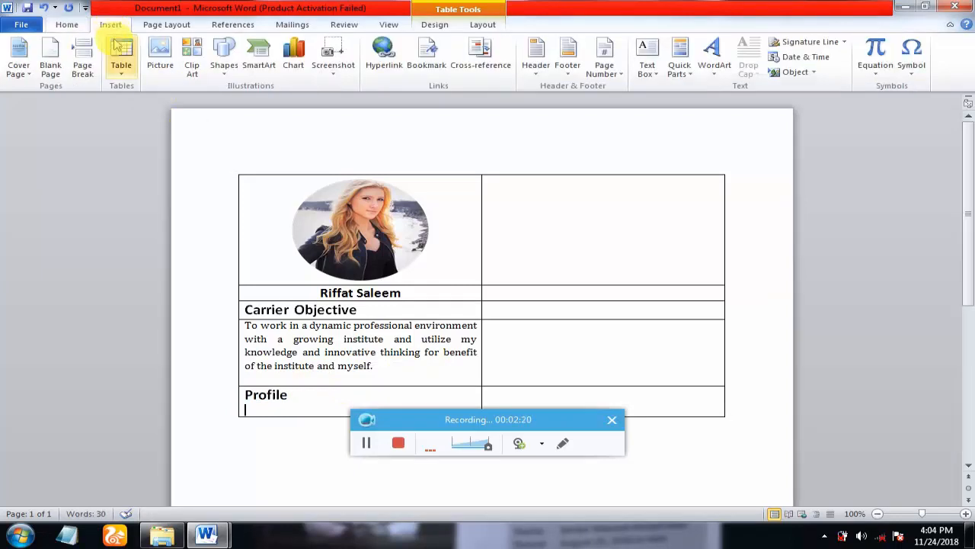
click(121, 60)
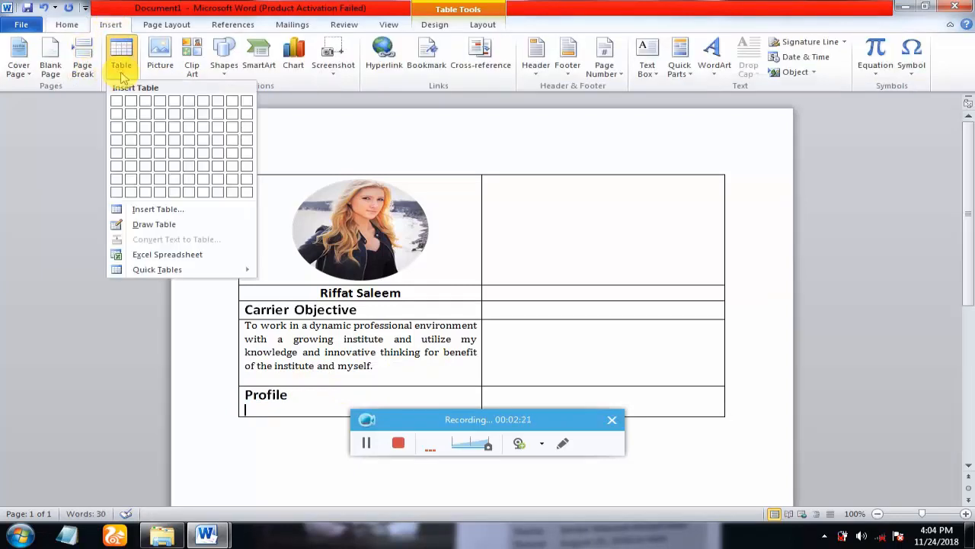
click(131, 153)
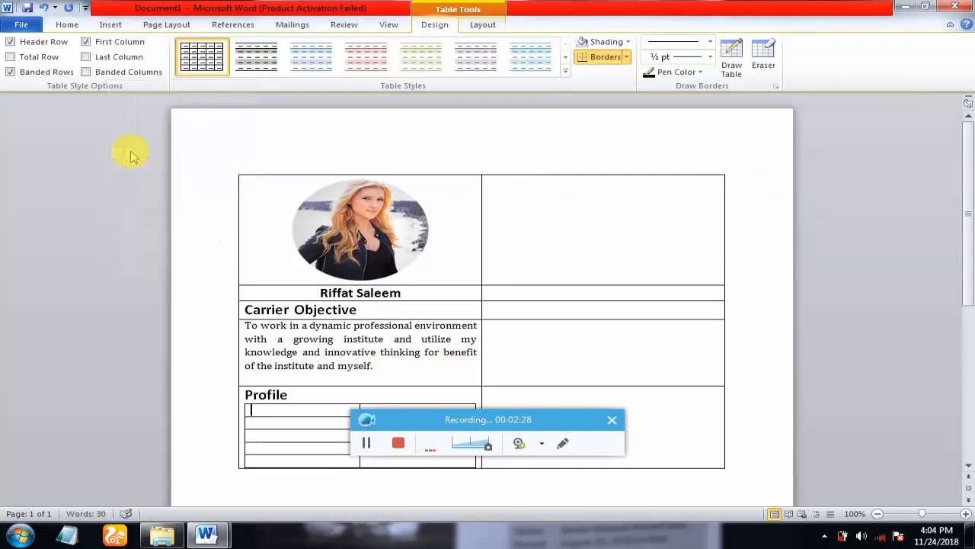
drag(972, 207, 970, 259)
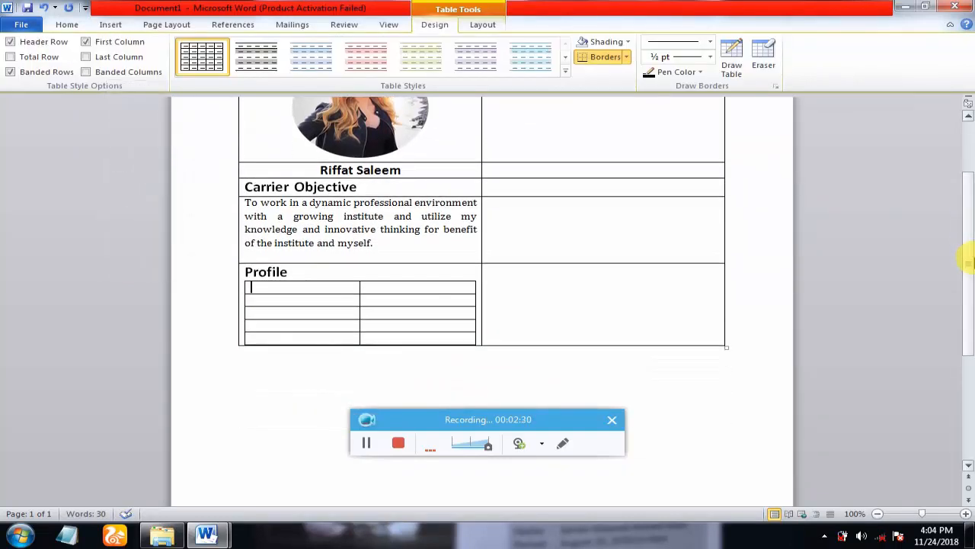
click(317, 285)
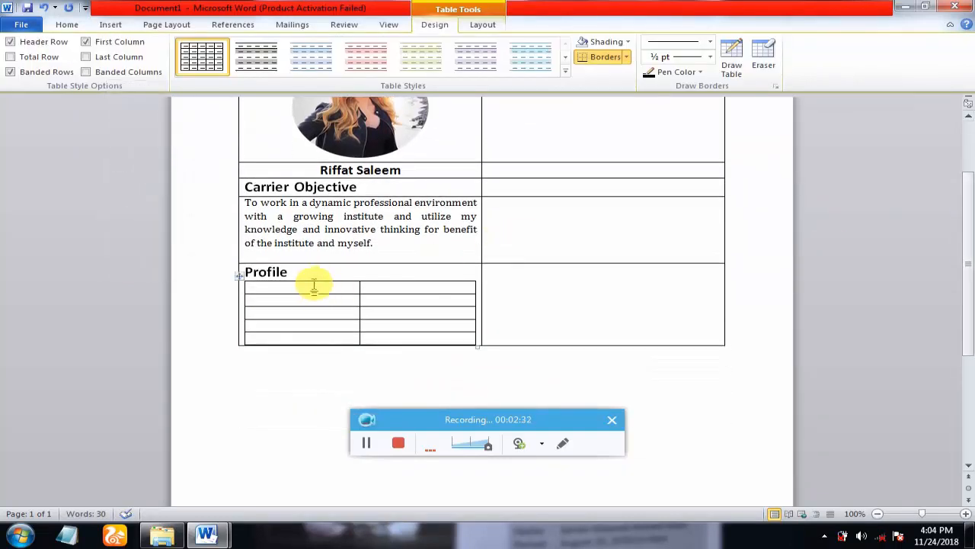
- Label the nested table's left column Name, Father Name, Phone No, Email and Address
text(Name)
click(312, 299)
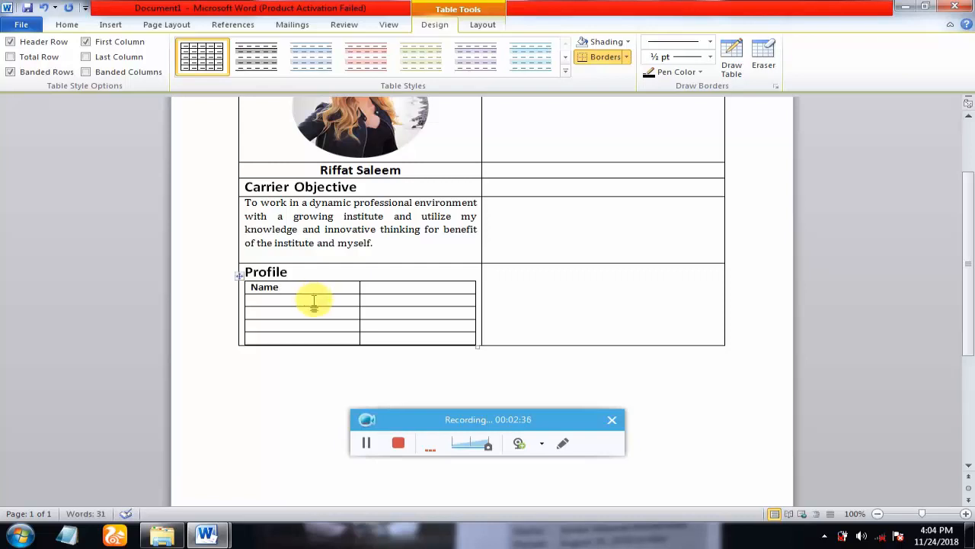
text(Fat)
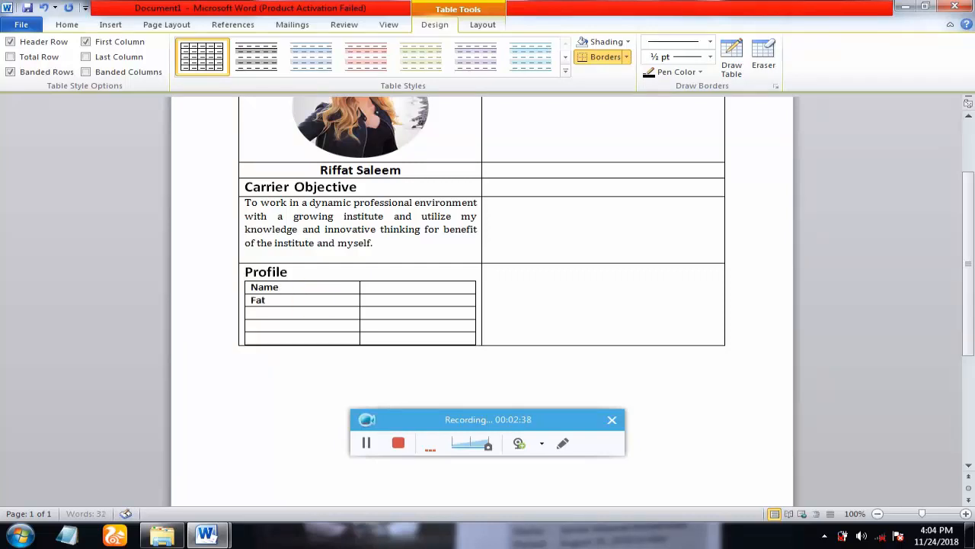
text(her Name)
click(296, 315)
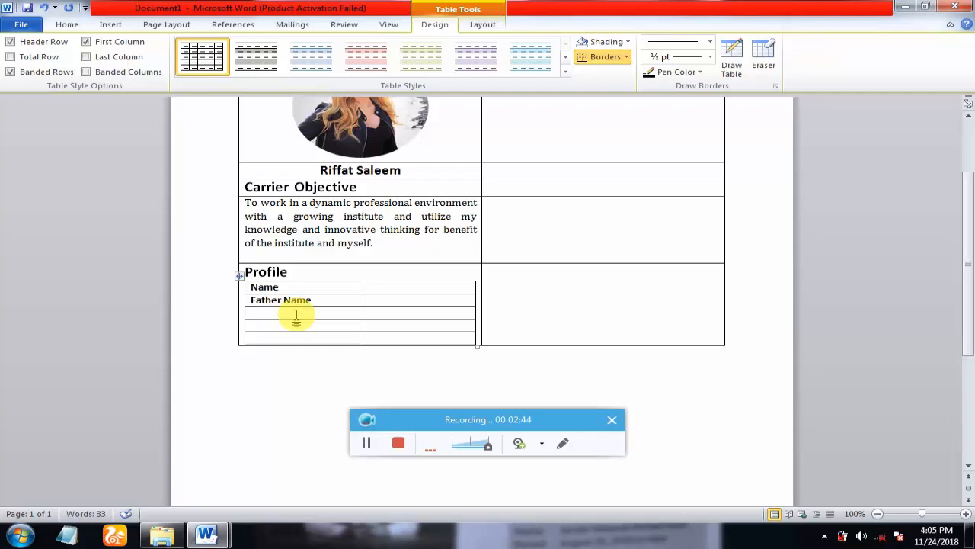
text(Ph)
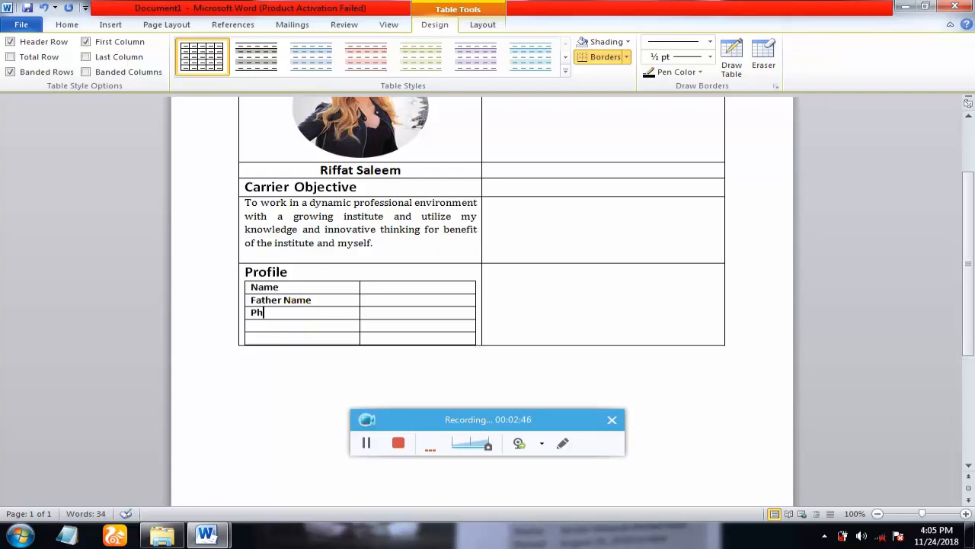
text(one Nu)
key(BackSpace)
text(o)
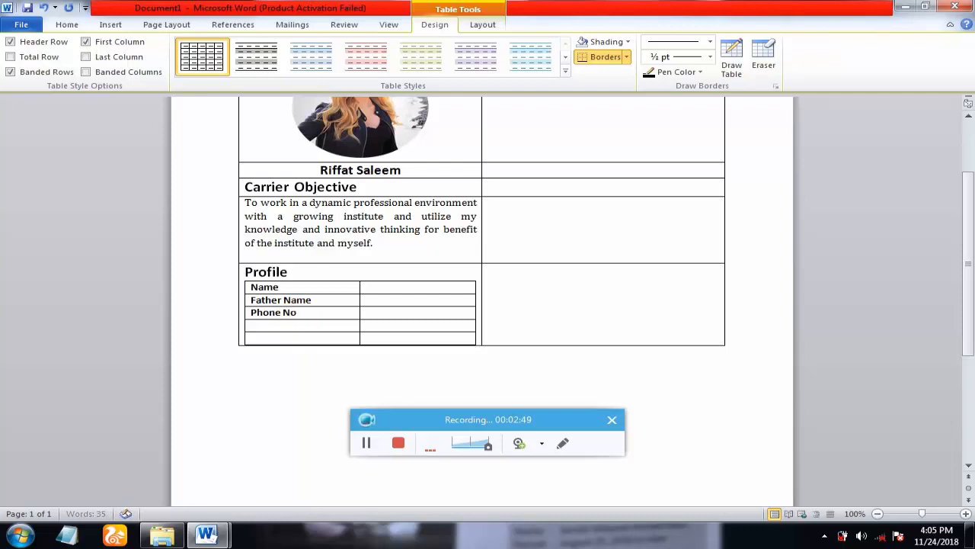
click(273, 328)
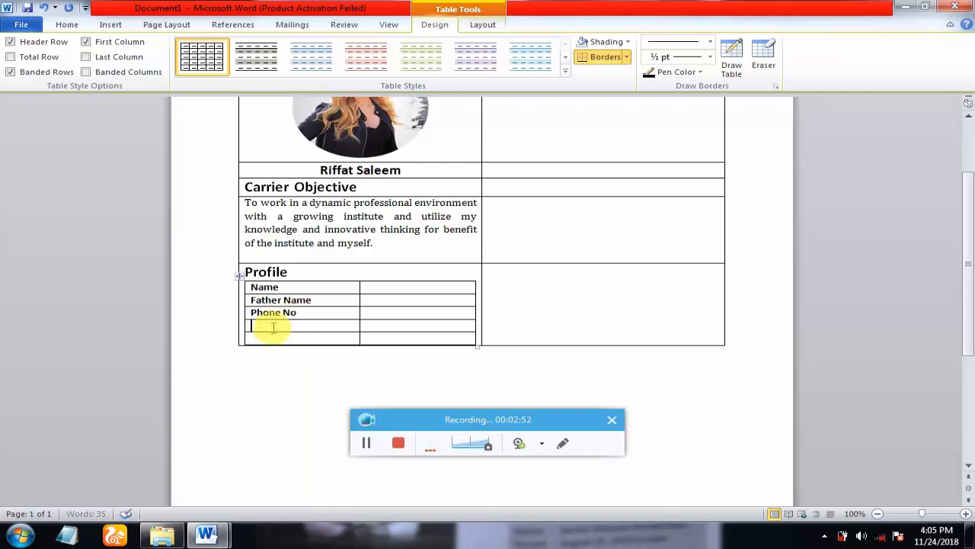
text(Email)
click(271, 339)
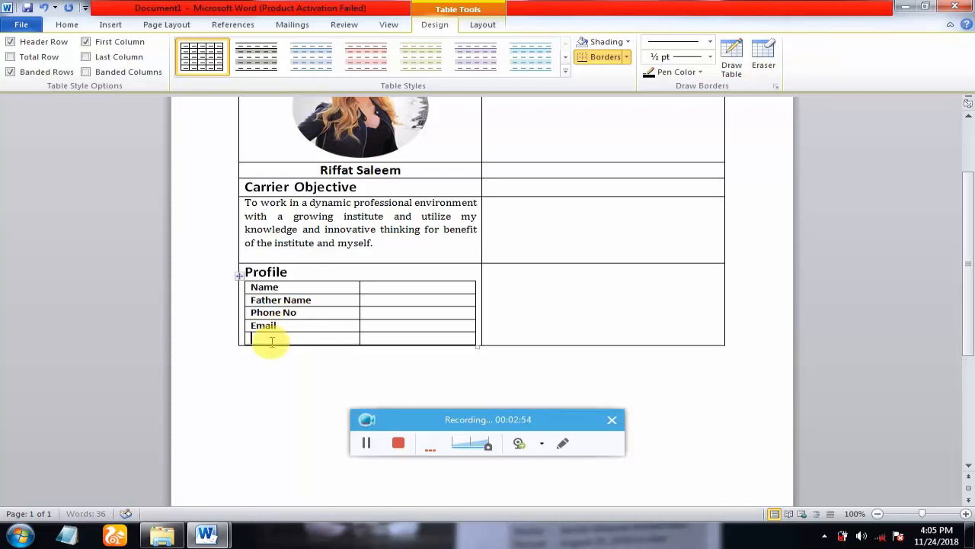
text(Address)
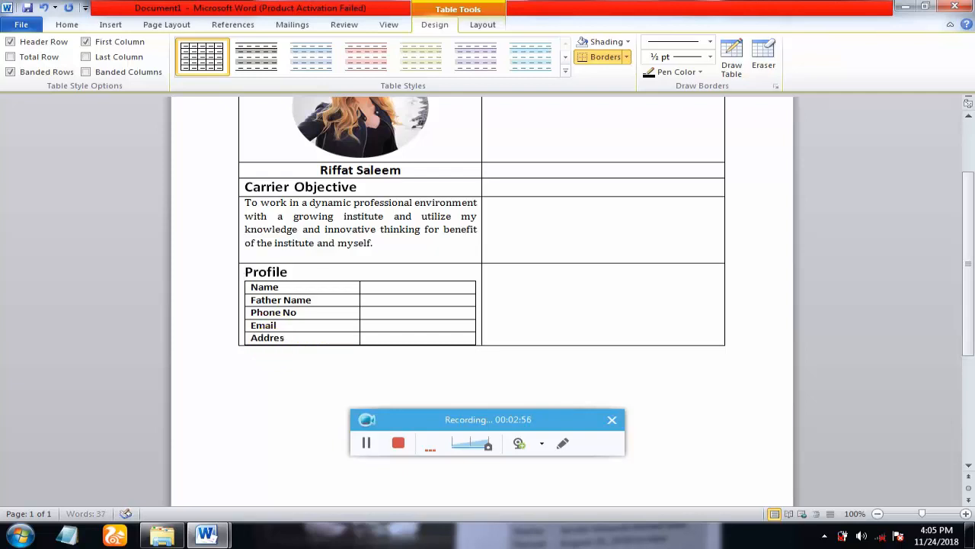
click(381, 288)
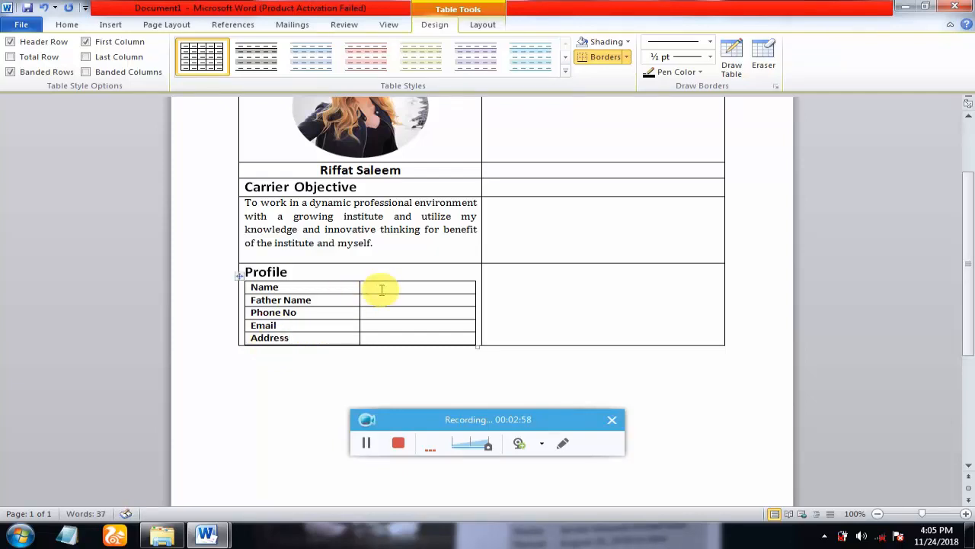
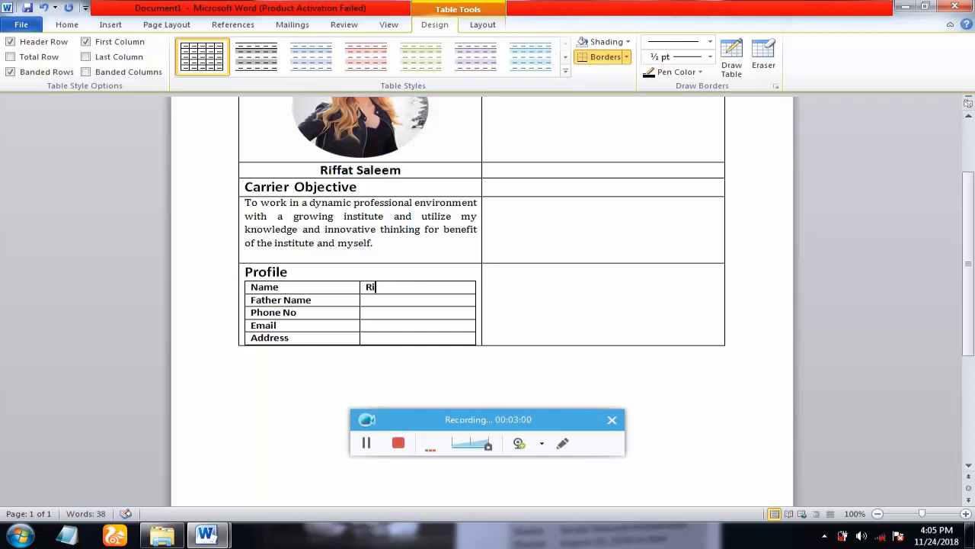
- Fill in the name, father's name, phone number, e-mail and address values, lowercasing the e-mail
click(379, 301)
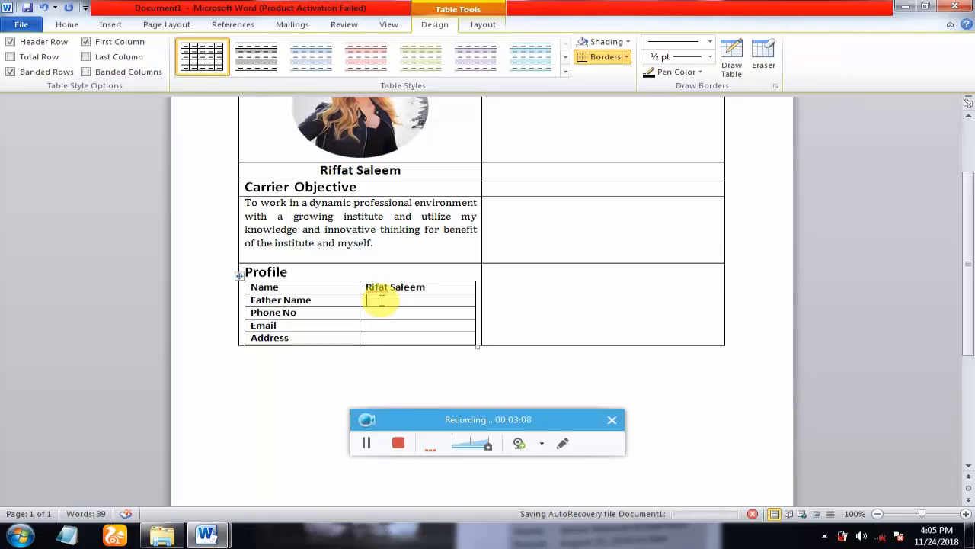
text(Saleem)
click(379, 313)
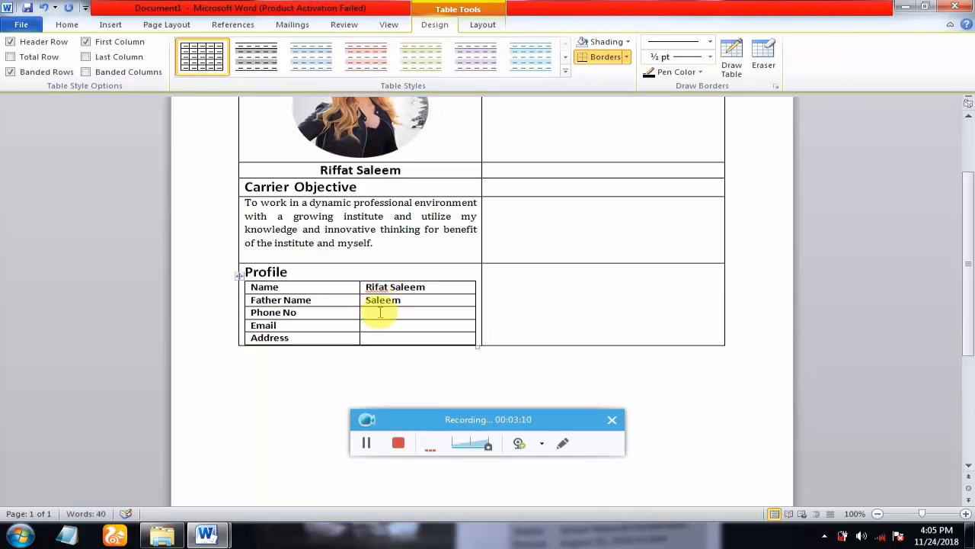
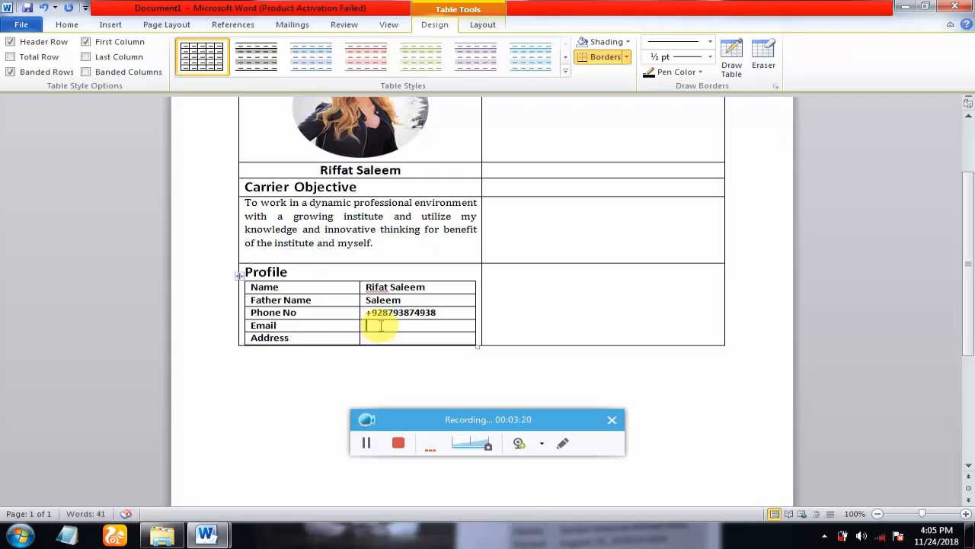
text(a$)
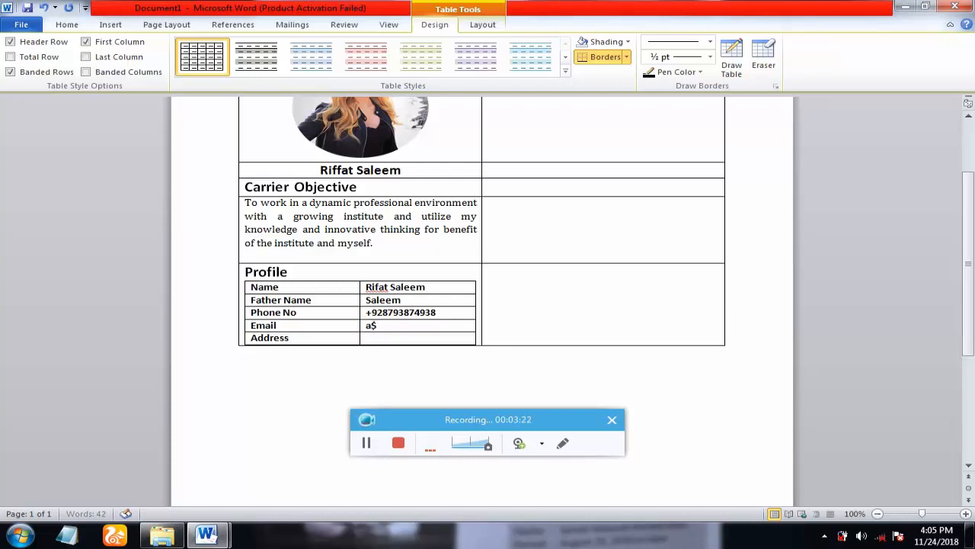
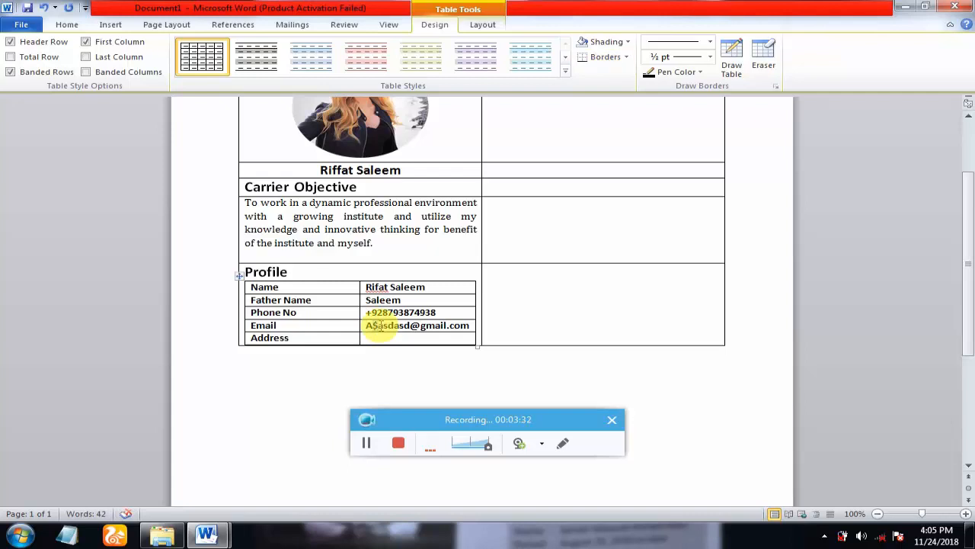
key(shift+Left)
text(a)
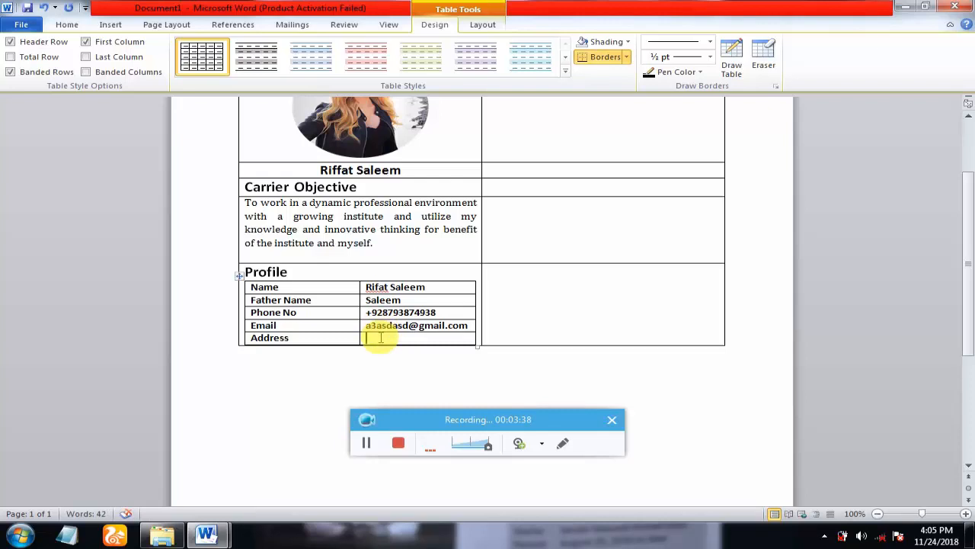
click(381, 338)
text(Punj)
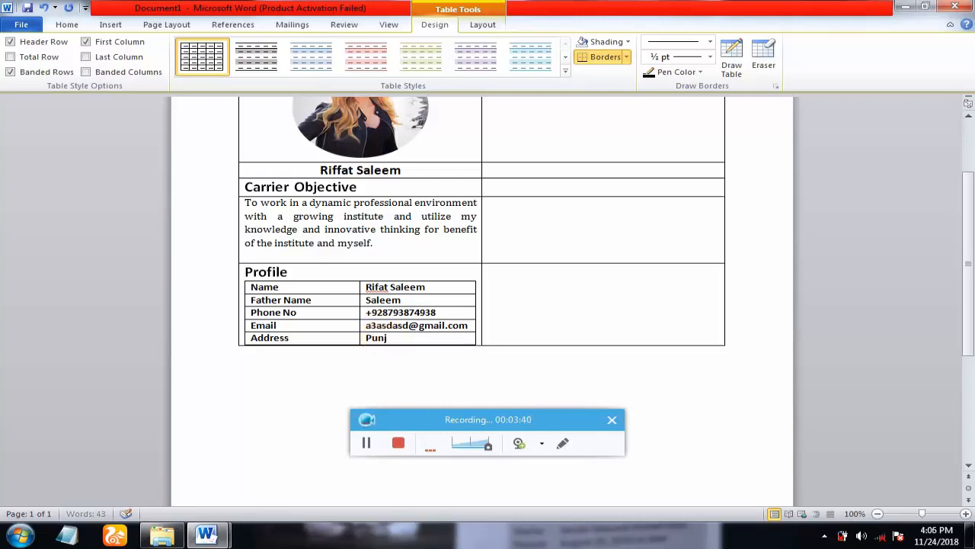
text(ab U)
text( India)
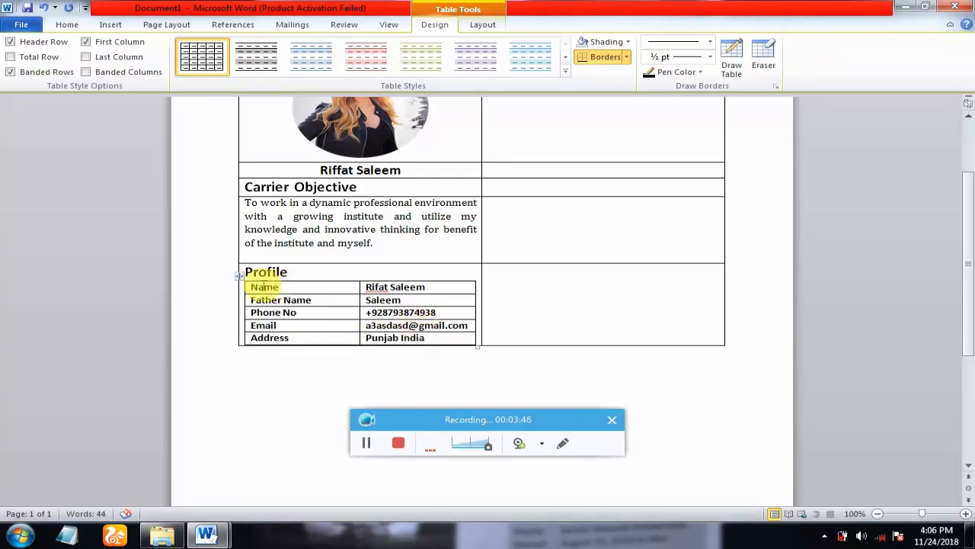
- Apply No Border to the whole nested Profile details table
drag(969, 307, 969, 246)
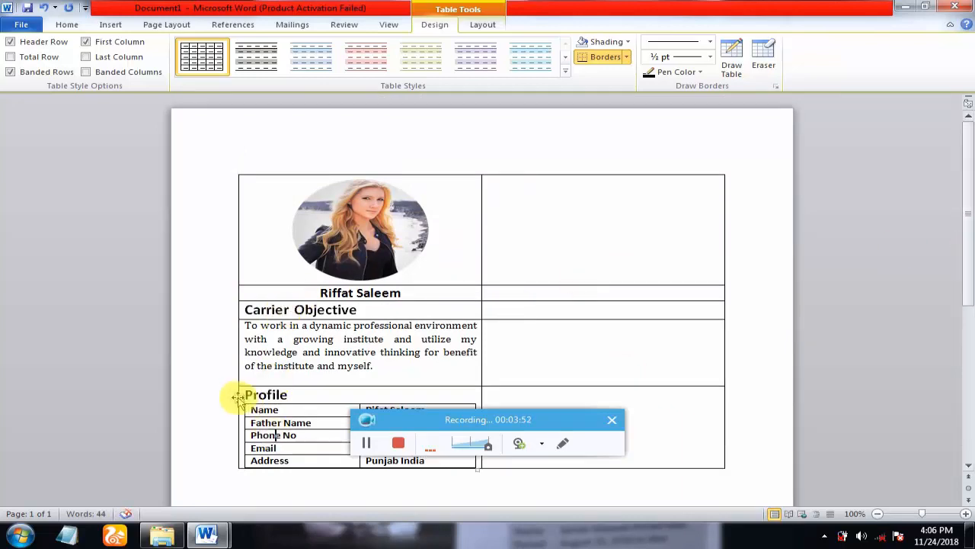
click(236, 397)
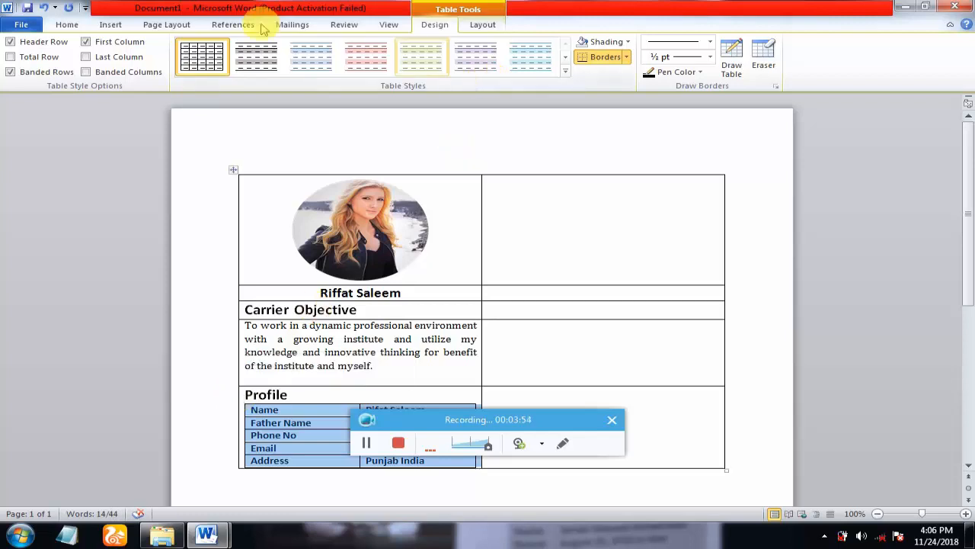
click(67, 25)
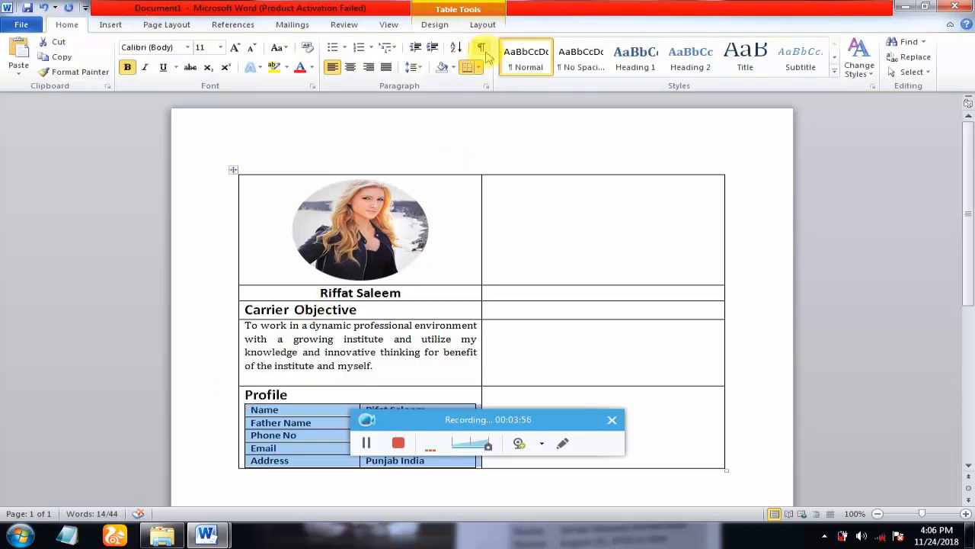
click(479, 68)
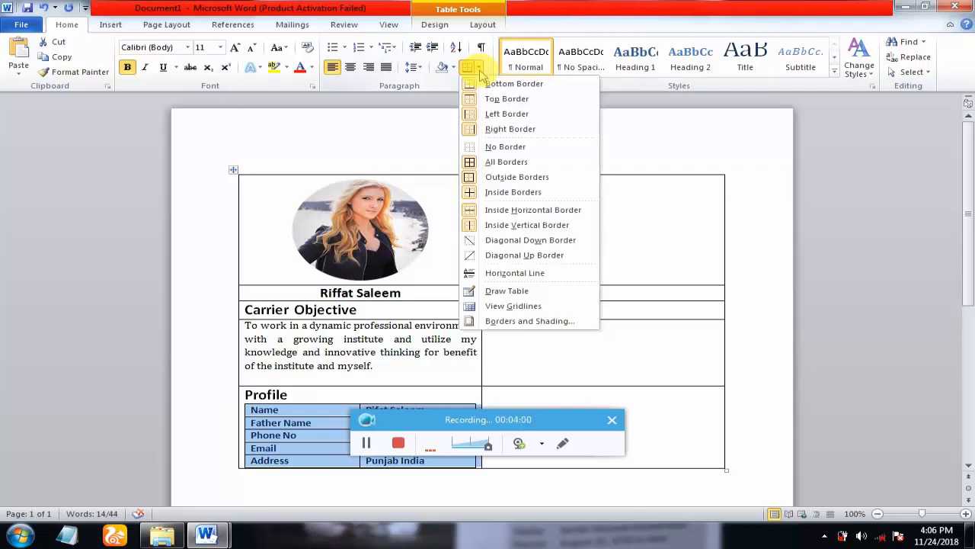
click(496, 147)
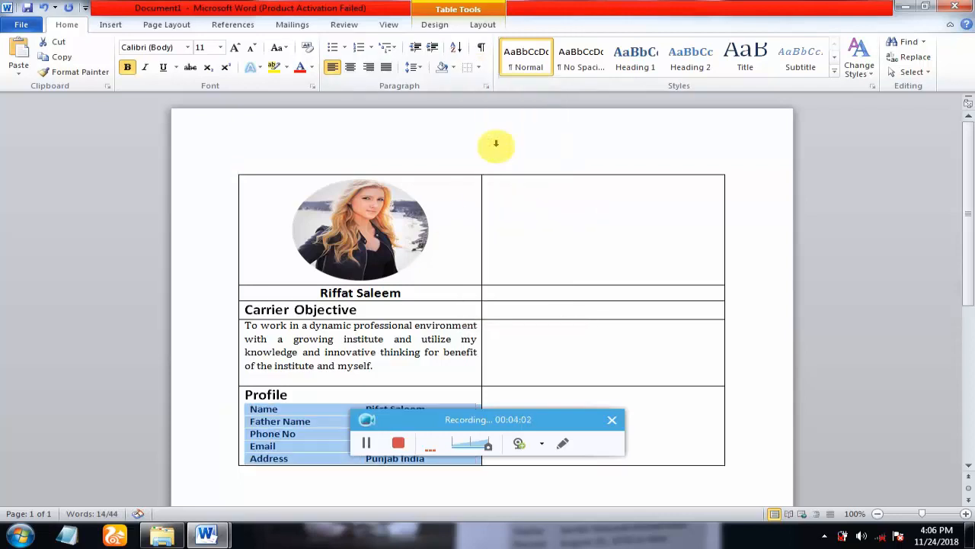
click(313, 431)
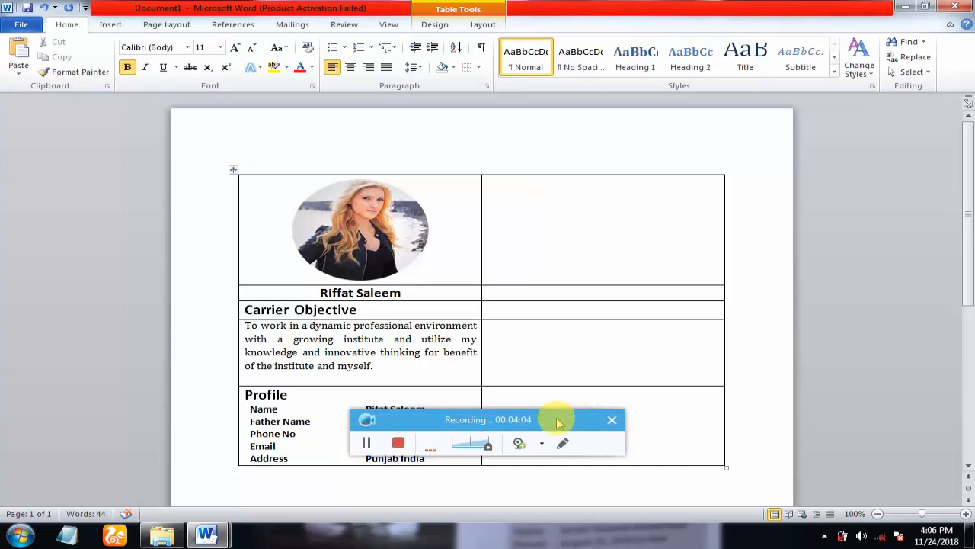
drag(554, 416, 679, 496)
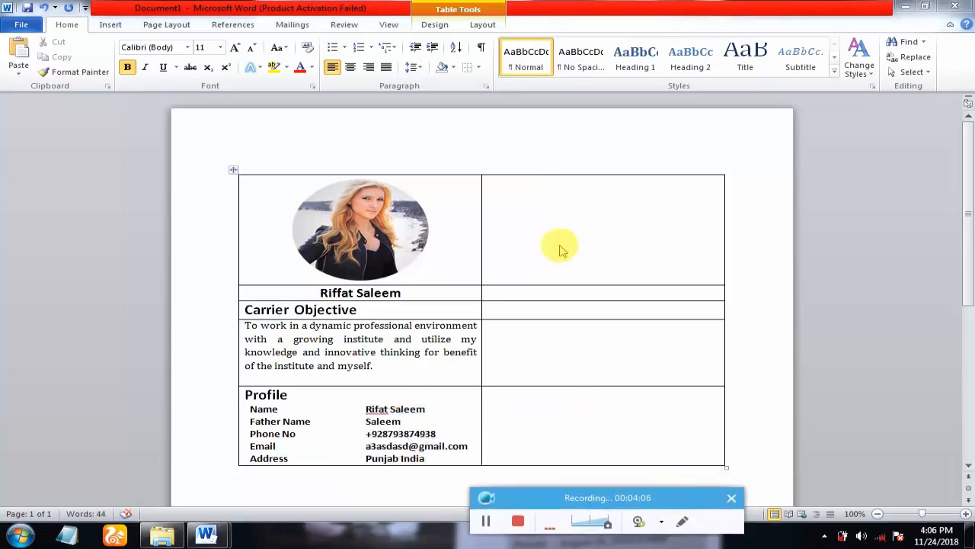
click(521, 202)
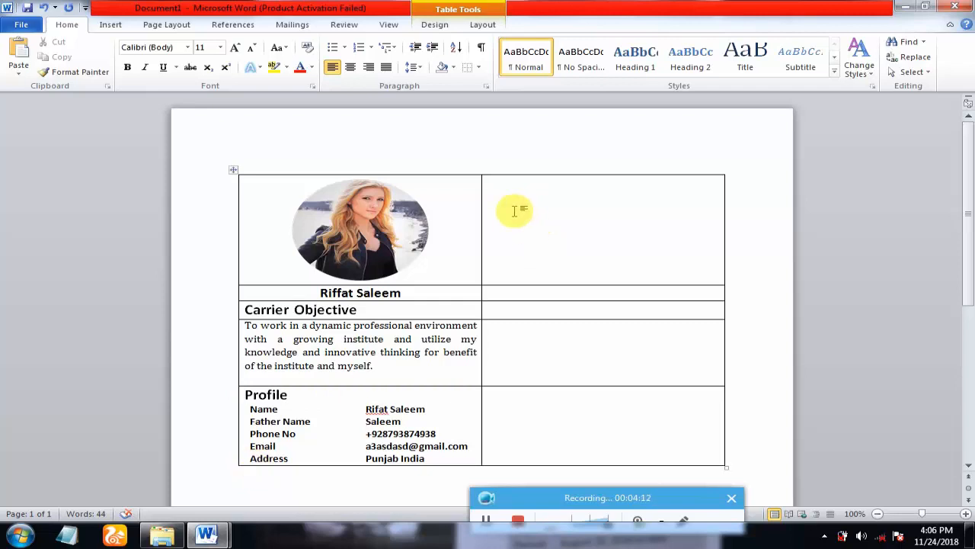
- Insert a 1x3 table in the top-right cell and type EDUCATION in its first row
click(109, 25)
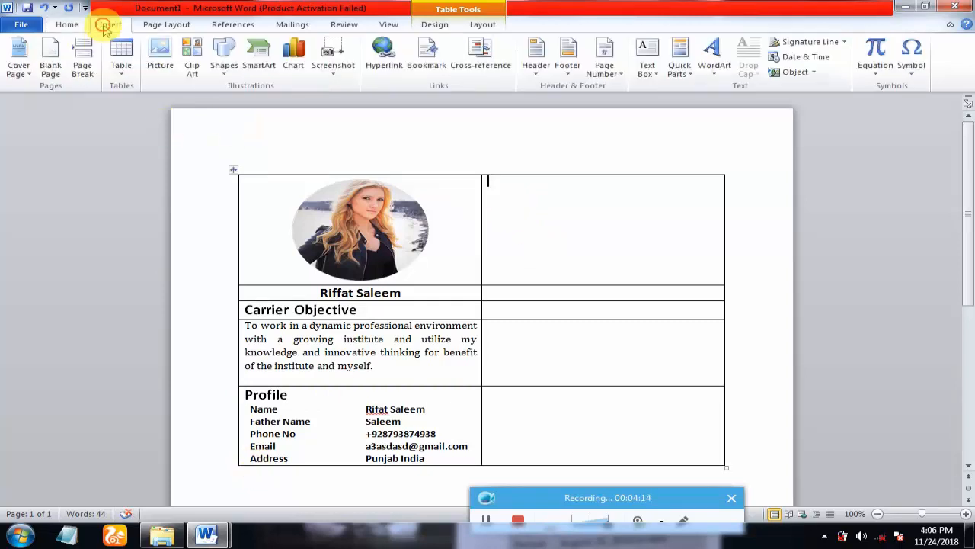
click(121, 55)
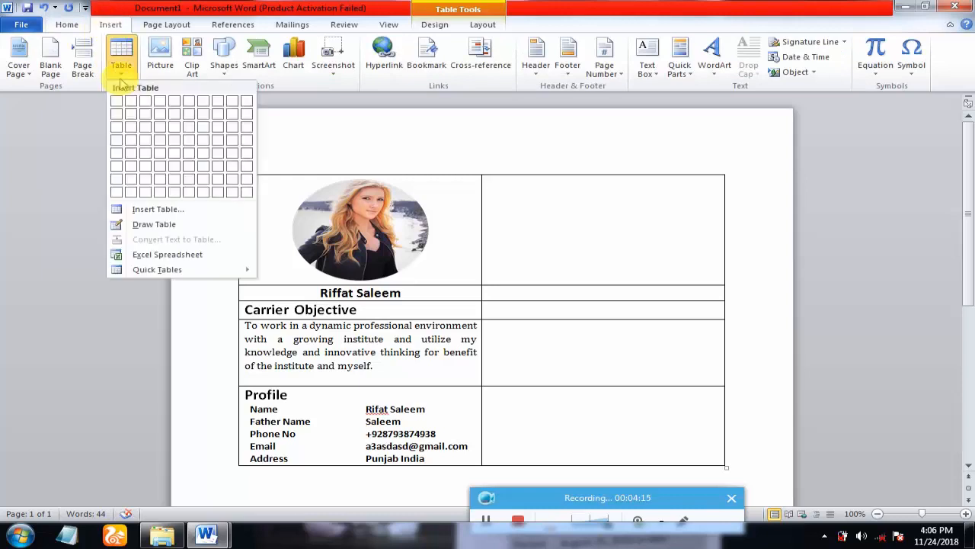
click(116, 127)
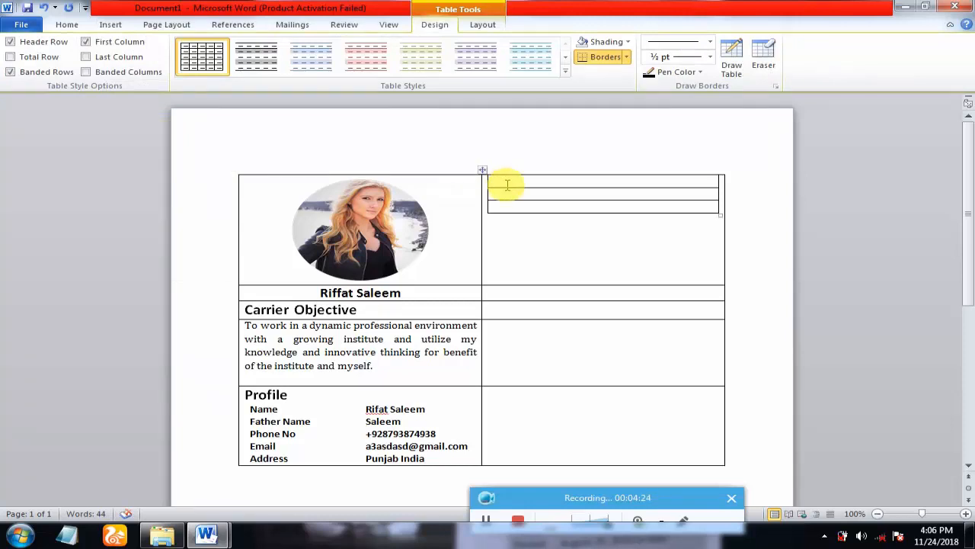
text(ED)
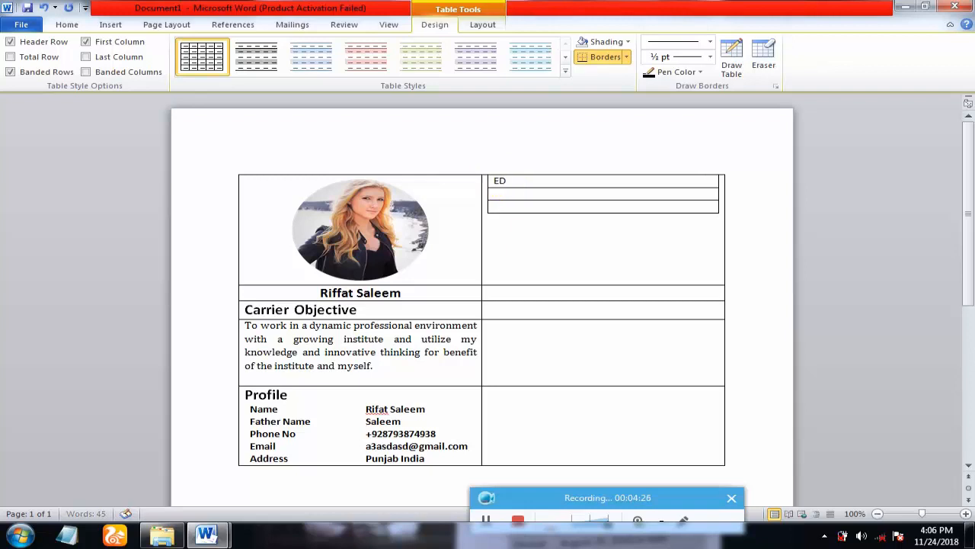
text(UCATION)
drag(552, 180, 480, 180)
click(555, 180)
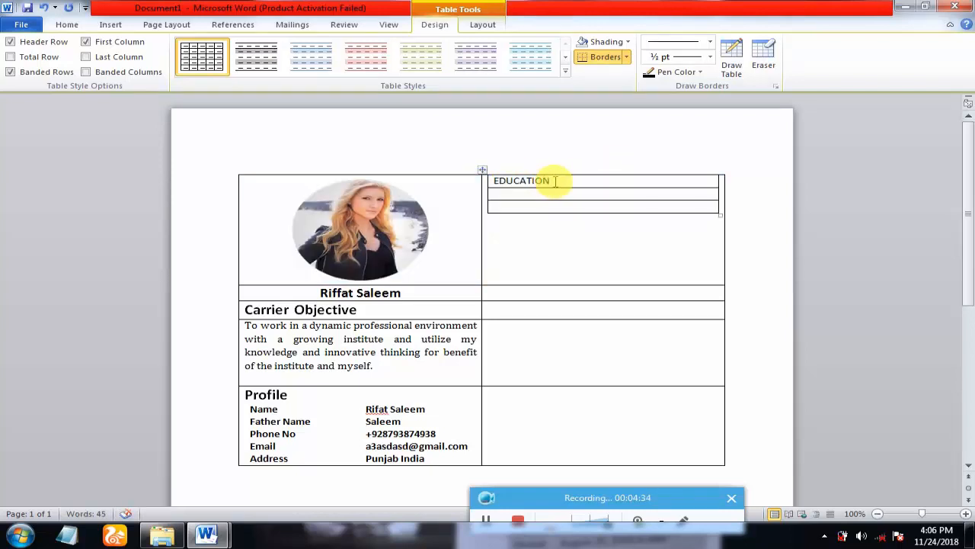
drag(555, 181, 496, 179)
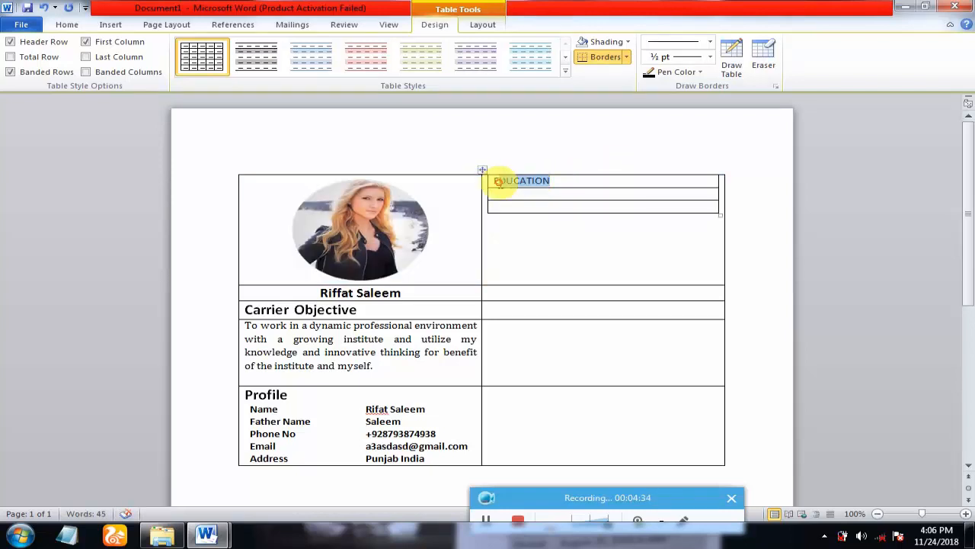
- Make the EDUCATION heading bold and enlarge it to 18 pt
click(66, 24)
click(127, 67)
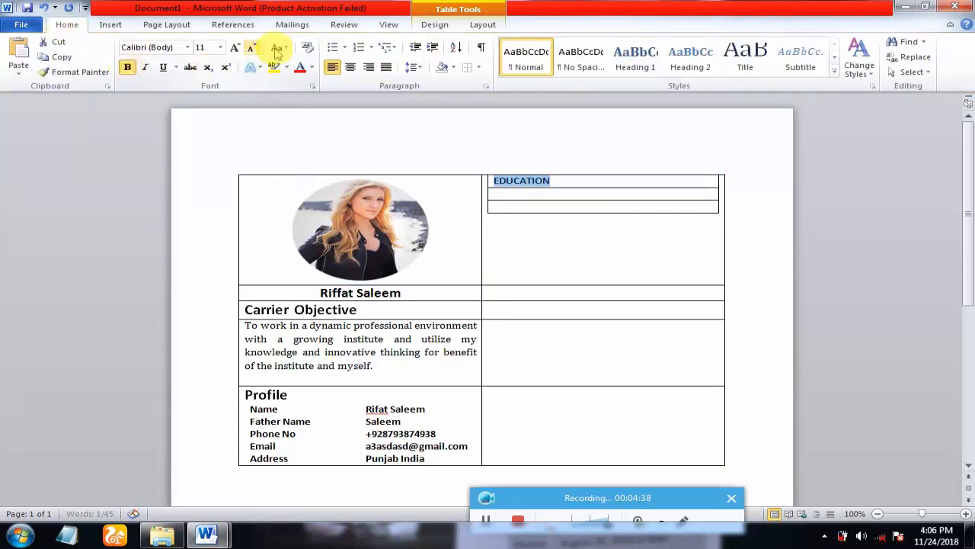
click(235, 48)
click(236, 48)
click(236, 48)
click(235, 48)
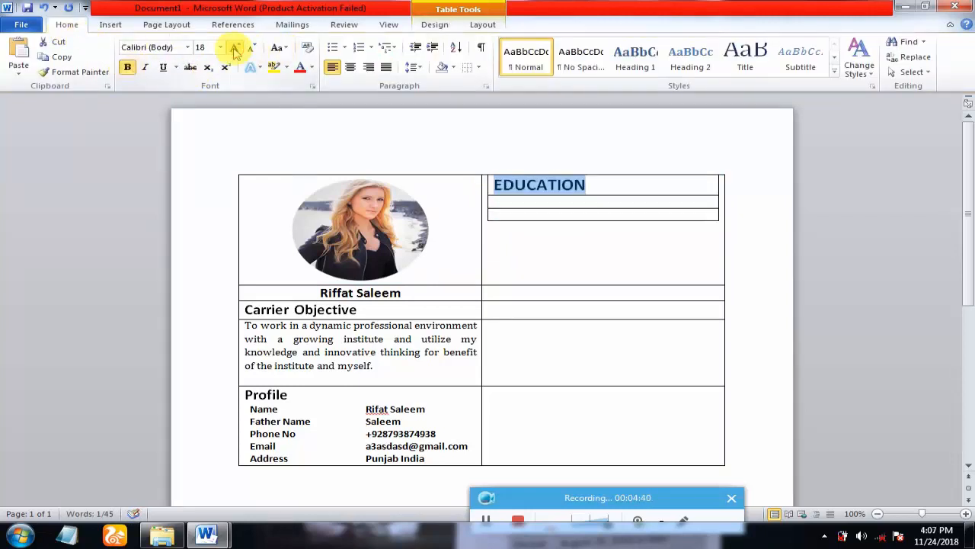
click(510, 202)
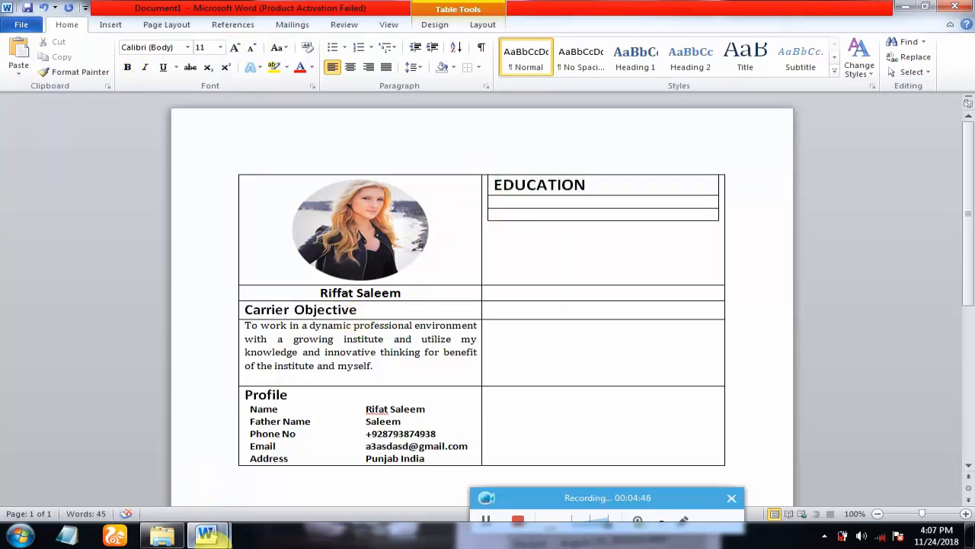
- Switch to the finished sample resume window to view its EDUCATION, SKILLS and references column
mouse_move(206, 535)
click(268, 494)
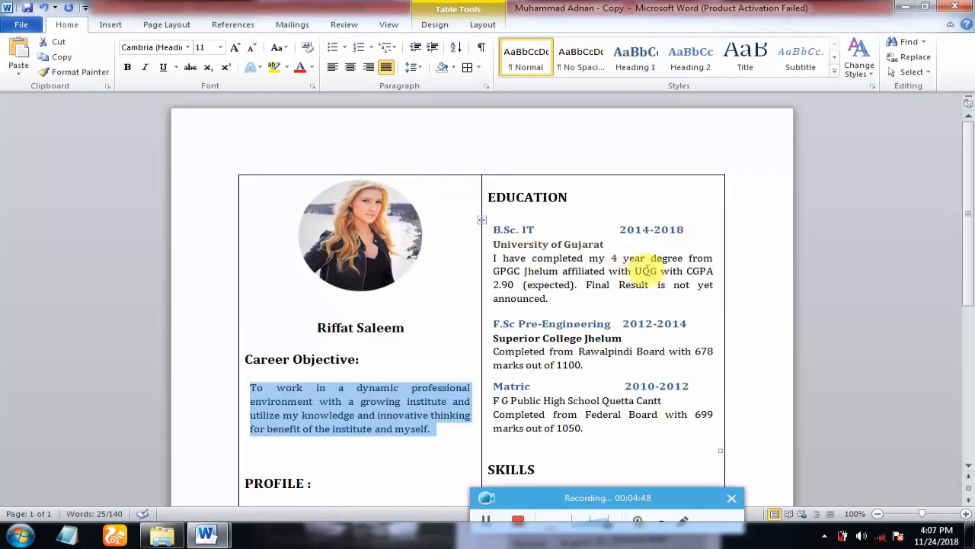
mouse_move(967, 204)
mouse_down()
mouse_move(969, 320)
mouse_move(969, 198)
mouse_up()
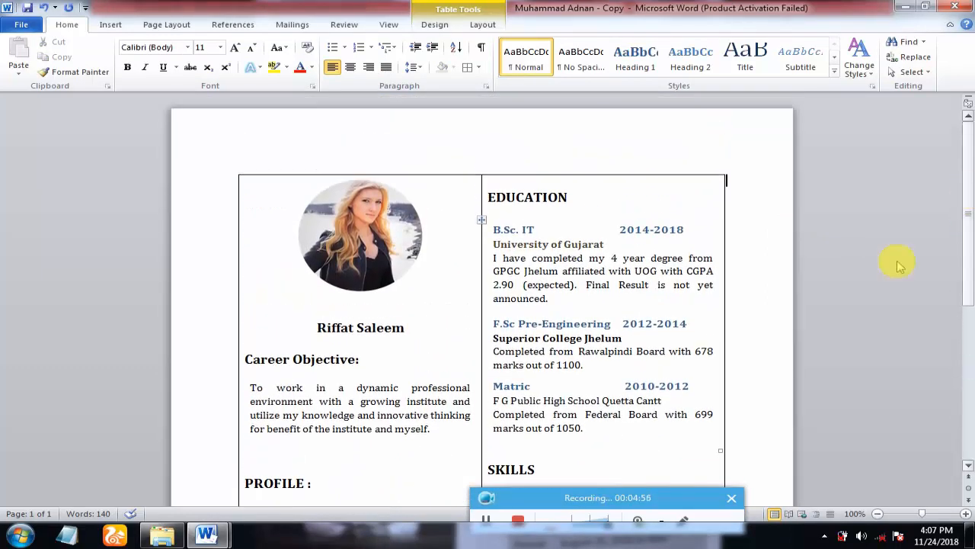
drag(664, 496, 649, 399)
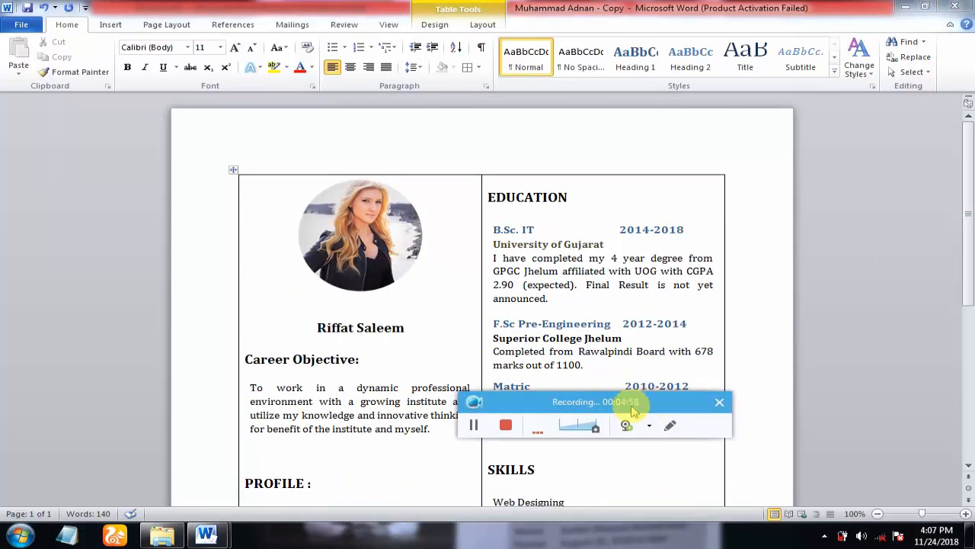
click(505, 426)
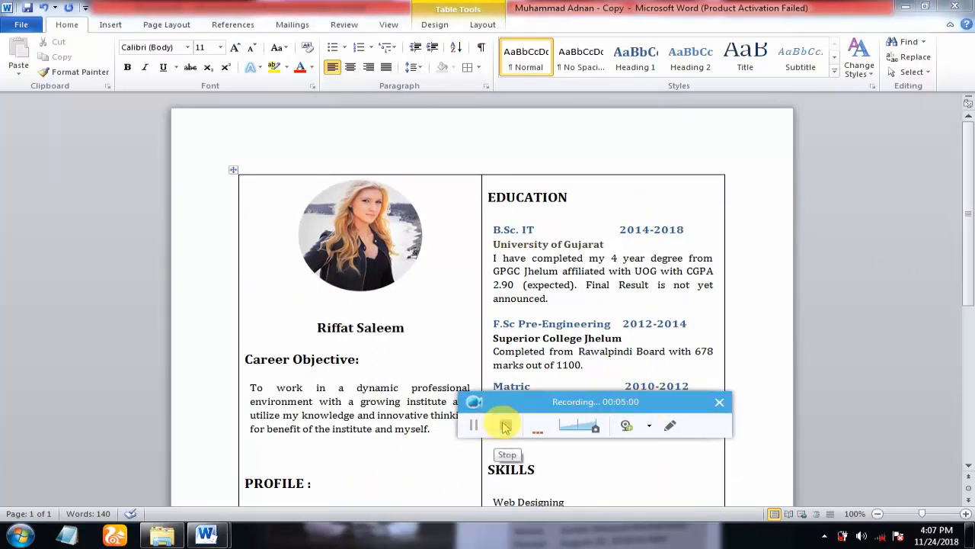